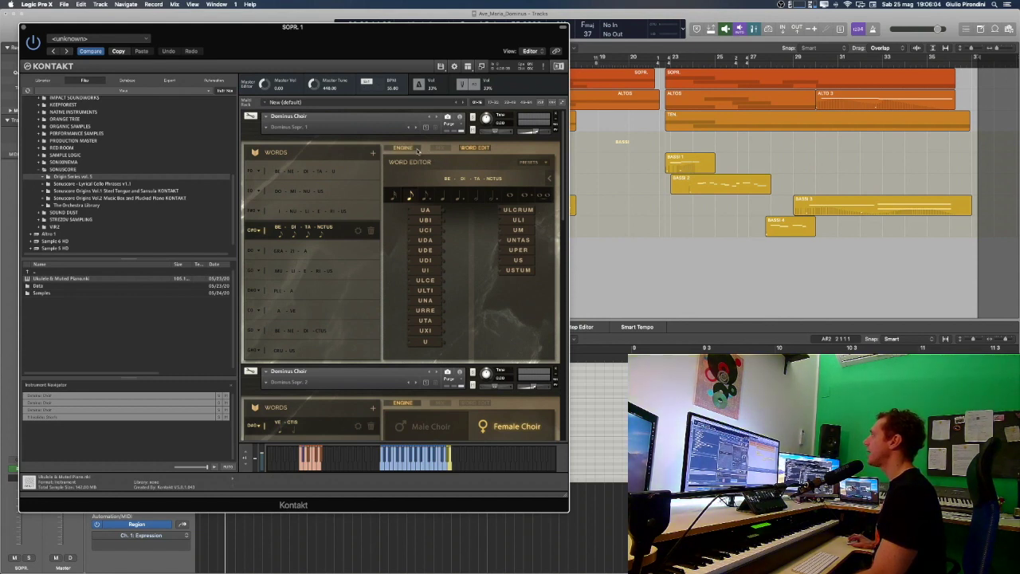
Step: Review the Engine and Mix pages of the first Dominus Choir instrument and return to its Word Edit page
{"action": "left_click", "coordinate": [412, 149]}
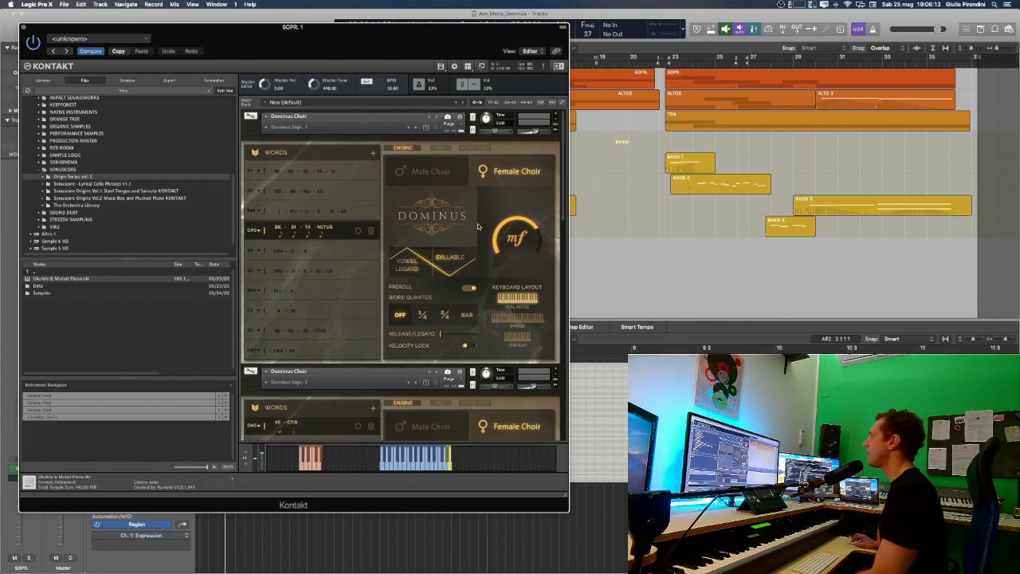
{"action": "left_click", "coordinate": [446, 148]}
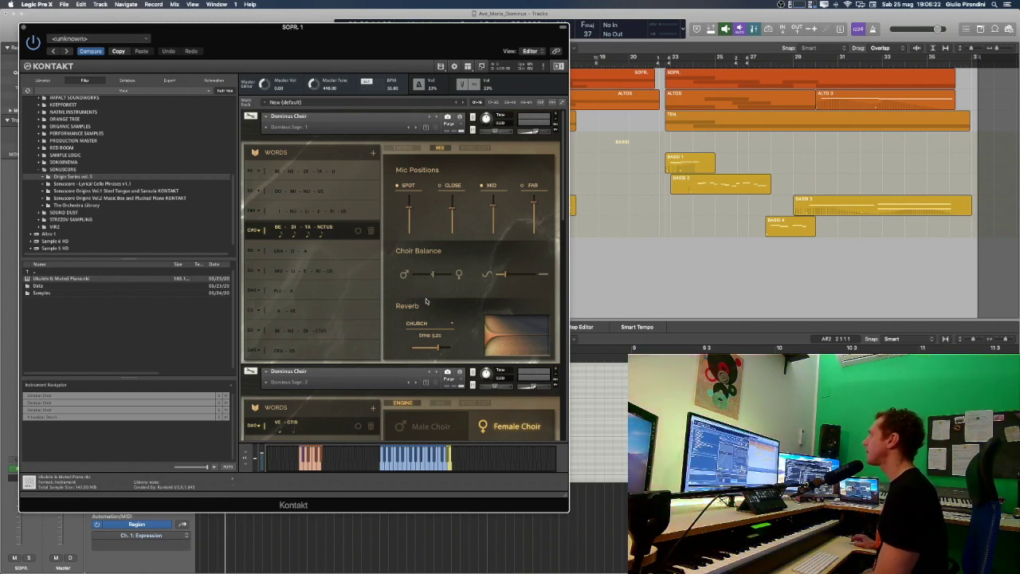
{"action": "left_click", "coordinate": [473, 147]}
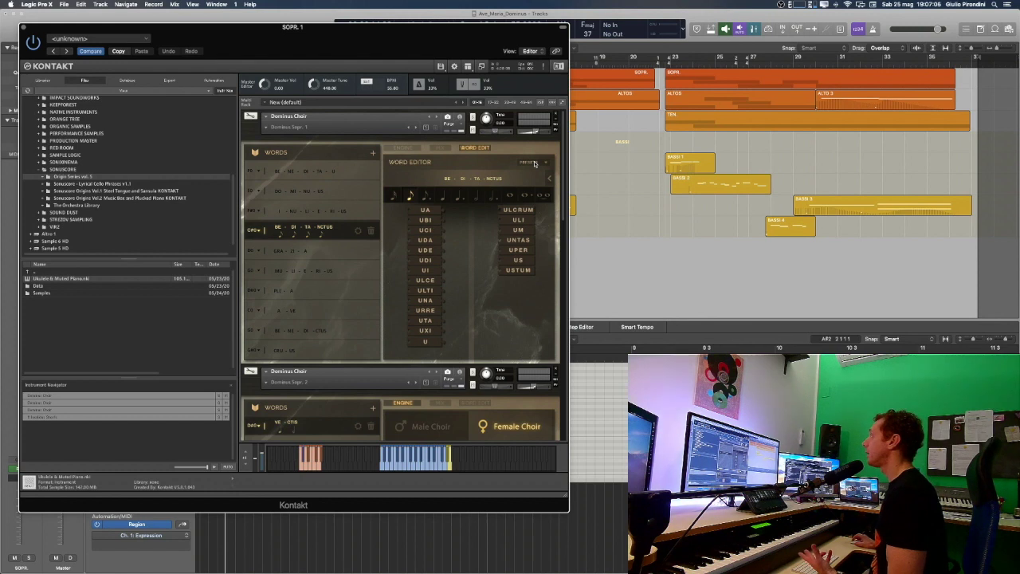
Step: Browse the list of preset words in the Word Editor without choosing one
{"action": "left_click", "coordinate": [533, 164]}
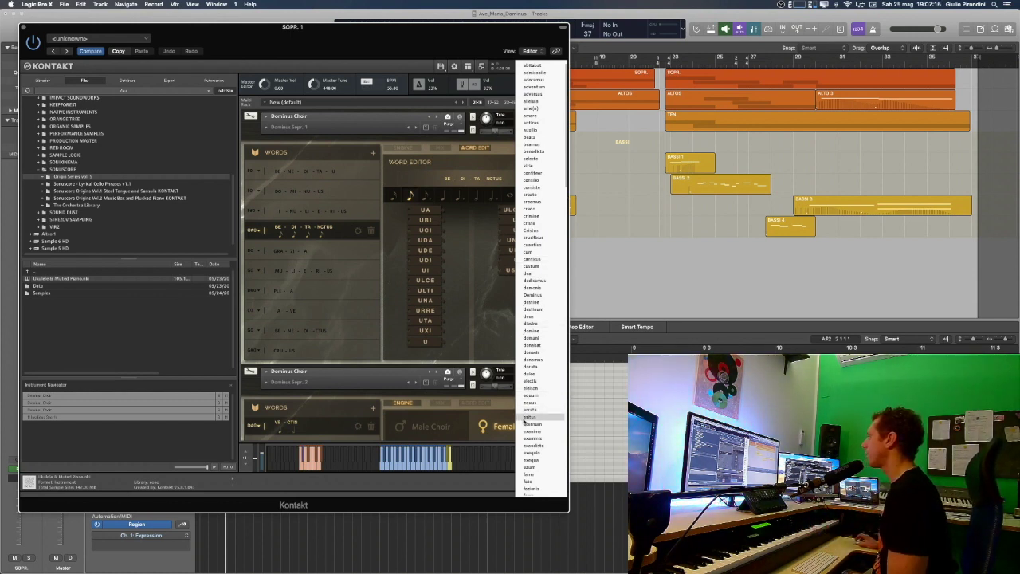
{"action": "scroll", "coordinate": [533, 461], "scroll_direction": "down", "scroll_amount": 10}
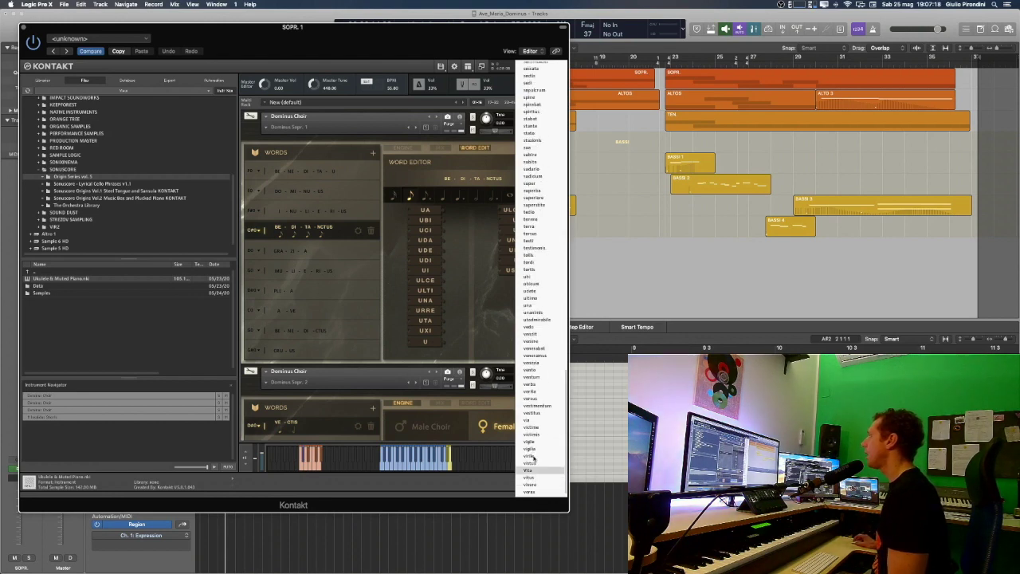
{"action": "left_click", "coordinate": [485, 243]}
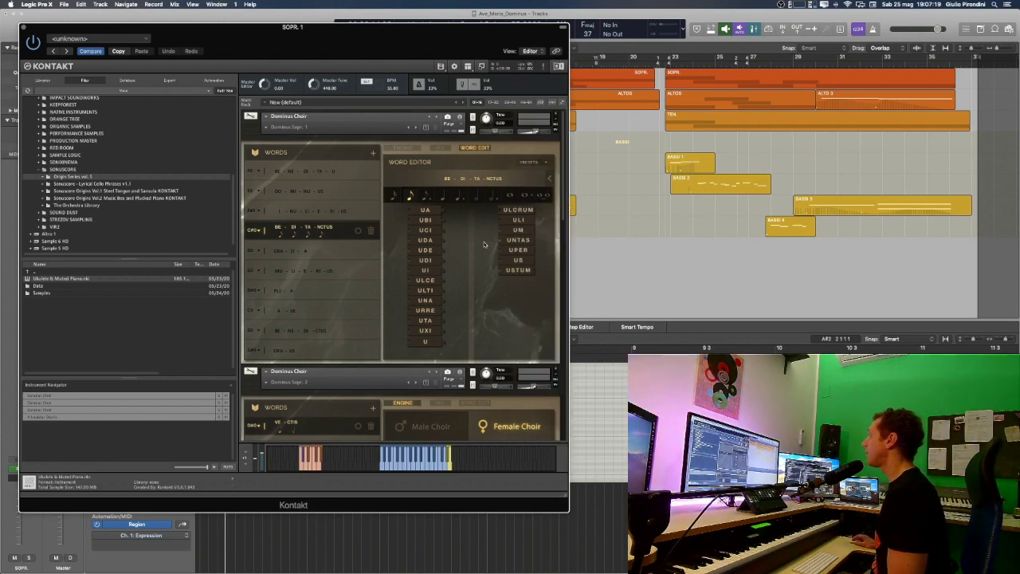
{"action": "left_click", "coordinate": [545, 162]}
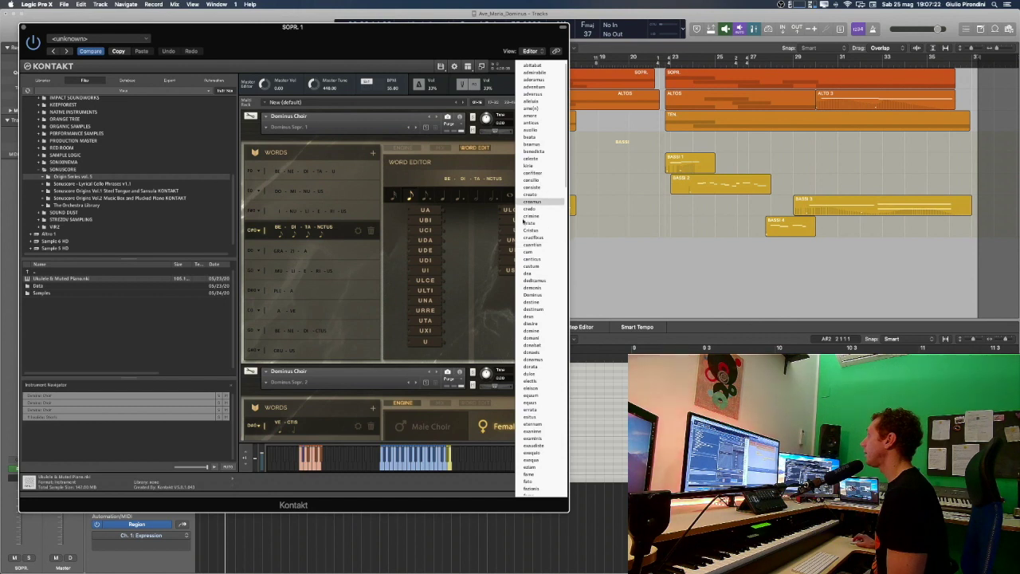
{"action": "left_click", "coordinate": [484, 281]}
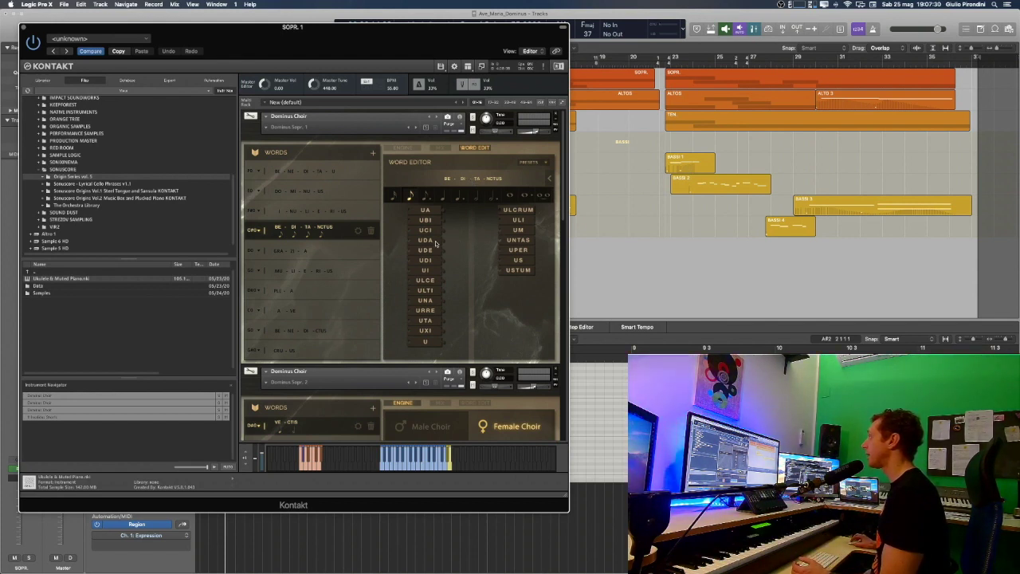
Step: Remove all the syllables from the selected word BE-DI-TA-NCTUS
{"action": "left_click", "coordinate": [549, 178]}
{"action": "left_click", "coordinate": [549, 179]}
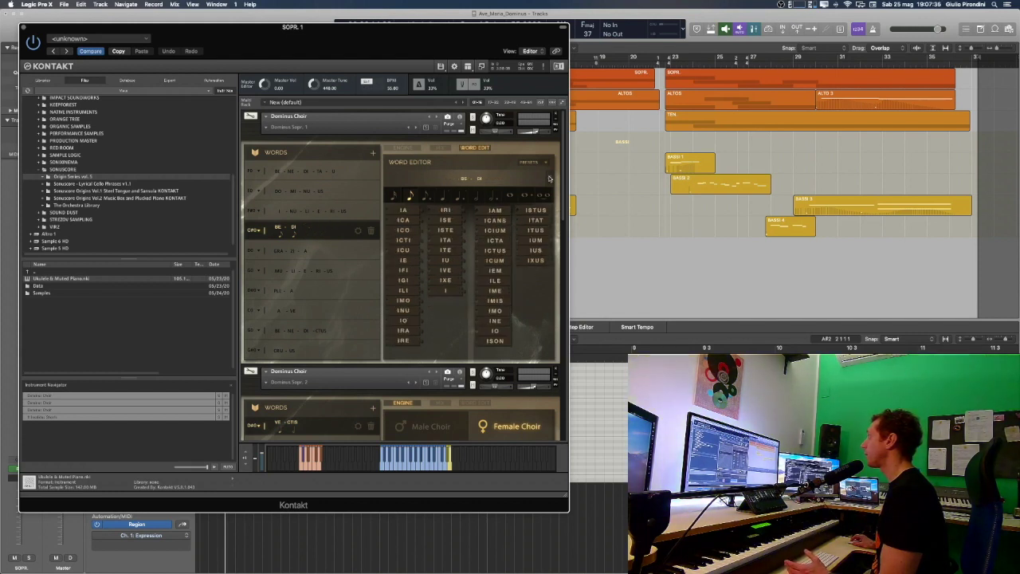
{"action": "left_click", "coordinate": [549, 179]}
{"action": "left_click", "coordinate": [549, 178]}
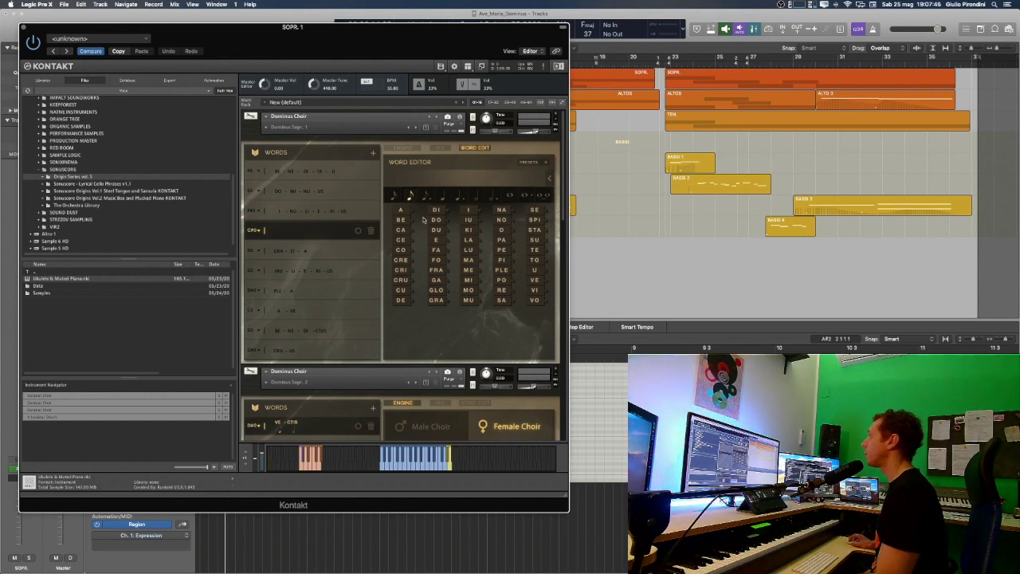
Step: Build the word FA-CRI-STE-NDIT from the syllables FA, ACRI, ISTE and ENDIT in the emptied word slot
{"action": "left_click", "coordinate": [437, 249]}
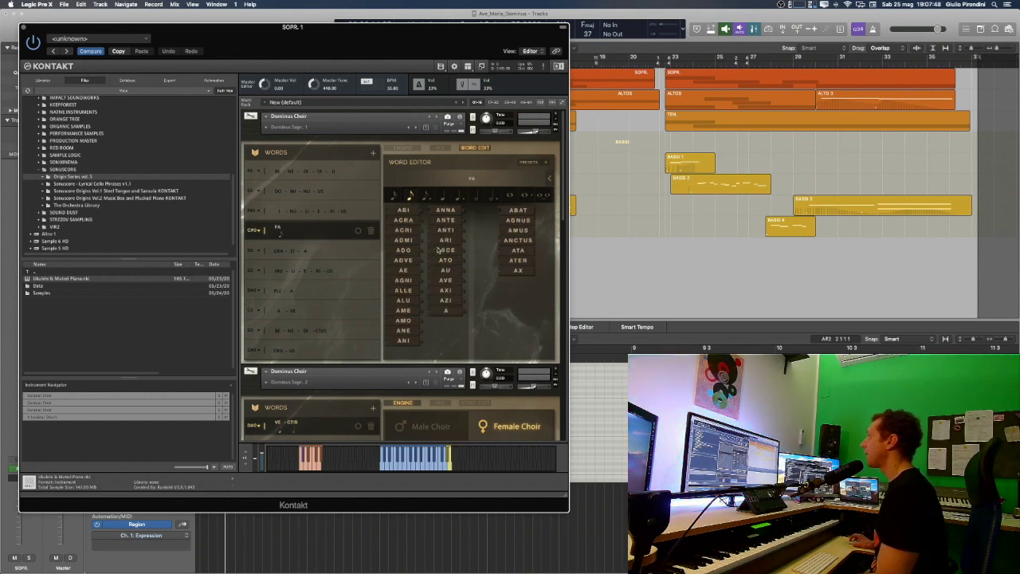
{"action": "left_click", "coordinate": [413, 231]}
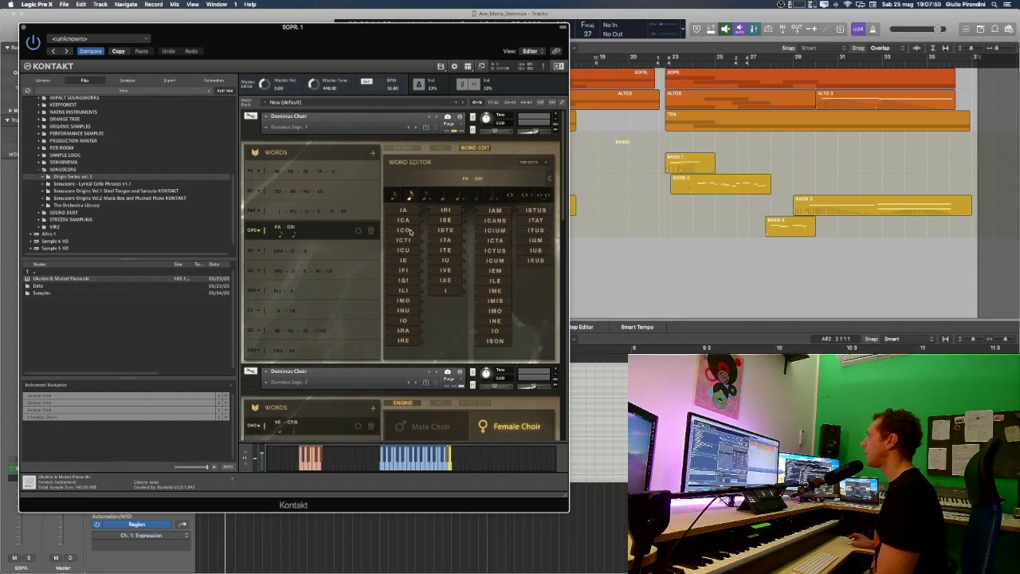
{"action": "left_click", "coordinate": [458, 230]}
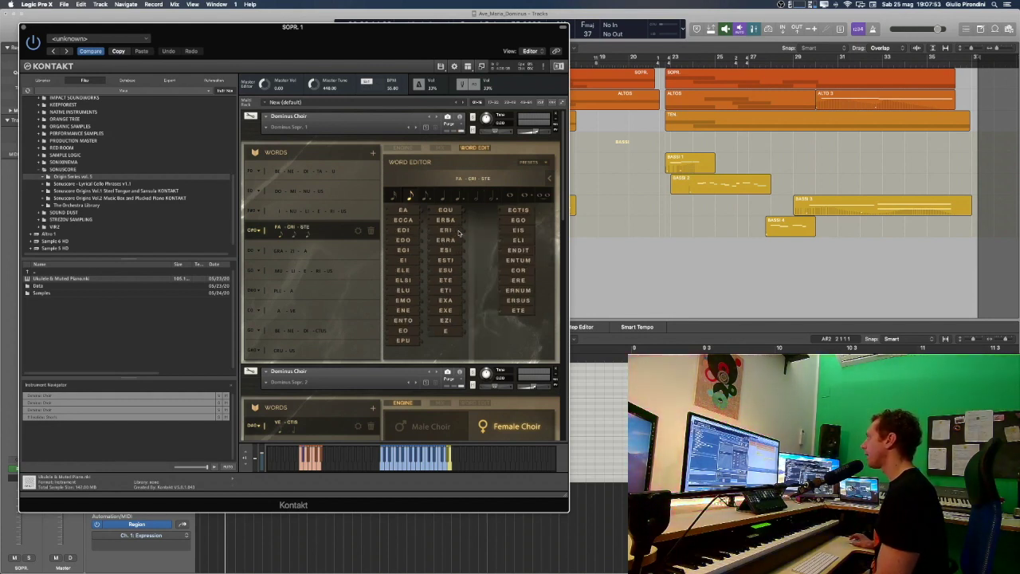
{"action": "left_click", "coordinate": [519, 252]}
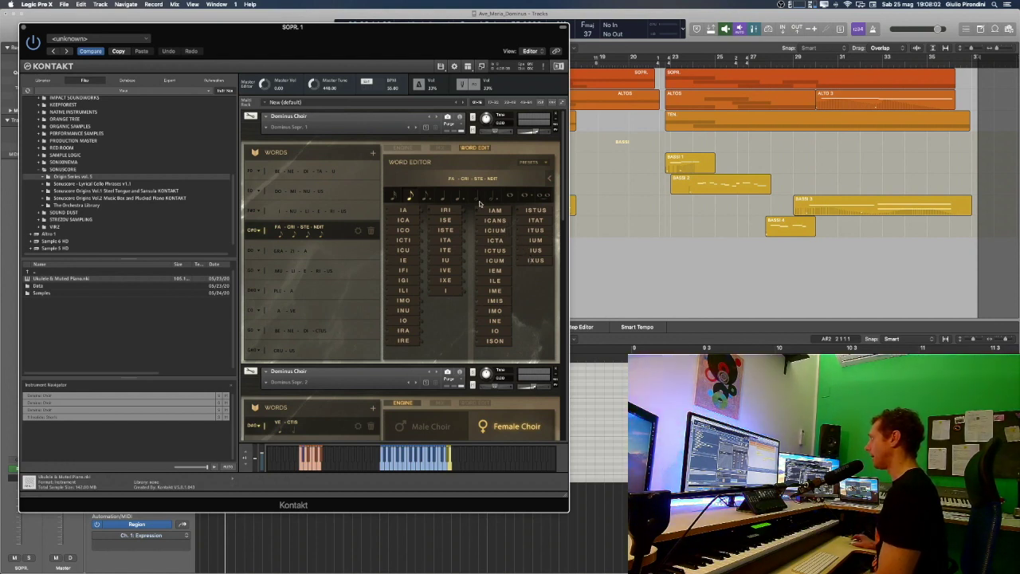
{"action": "left_click", "coordinate": [538, 164]}
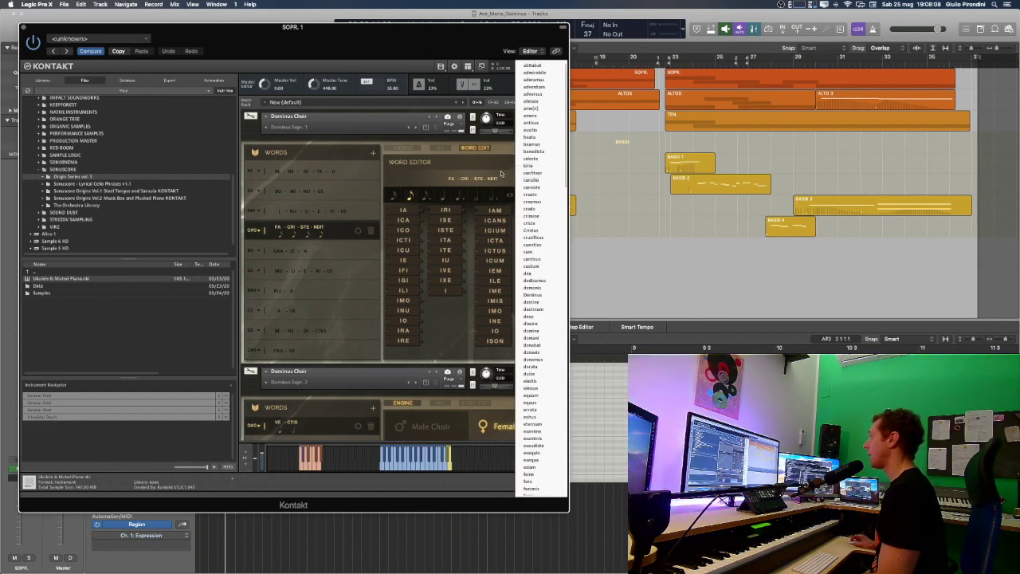
{"action": "left_click", "coordinate": [503, 170]}
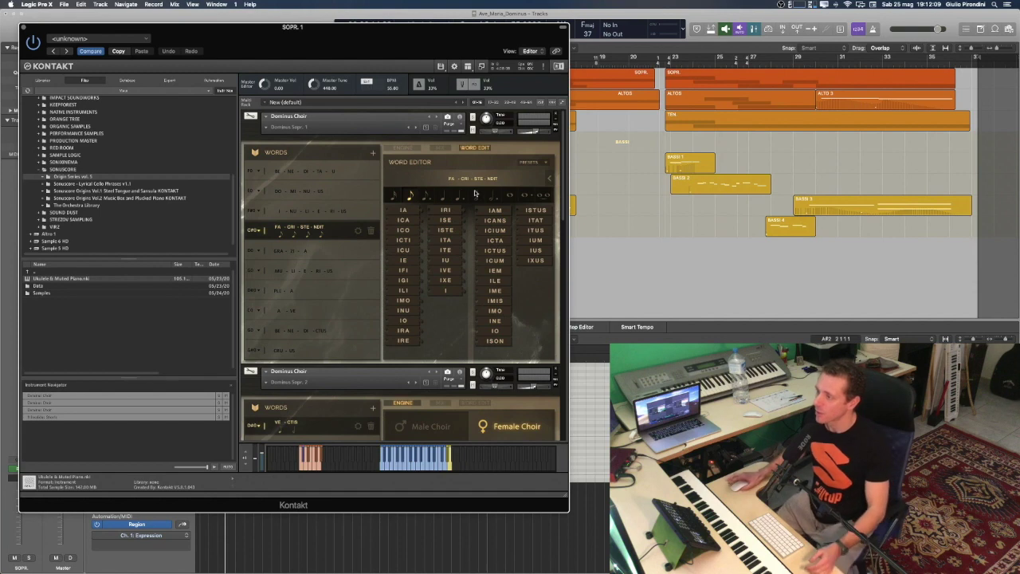
Step: Move the Kontakt window off the arrangement and show the hidden tracks
{"action": "left_click_drag", "start_coordinate": [466, 28], "coordinate": [1019, 94]}
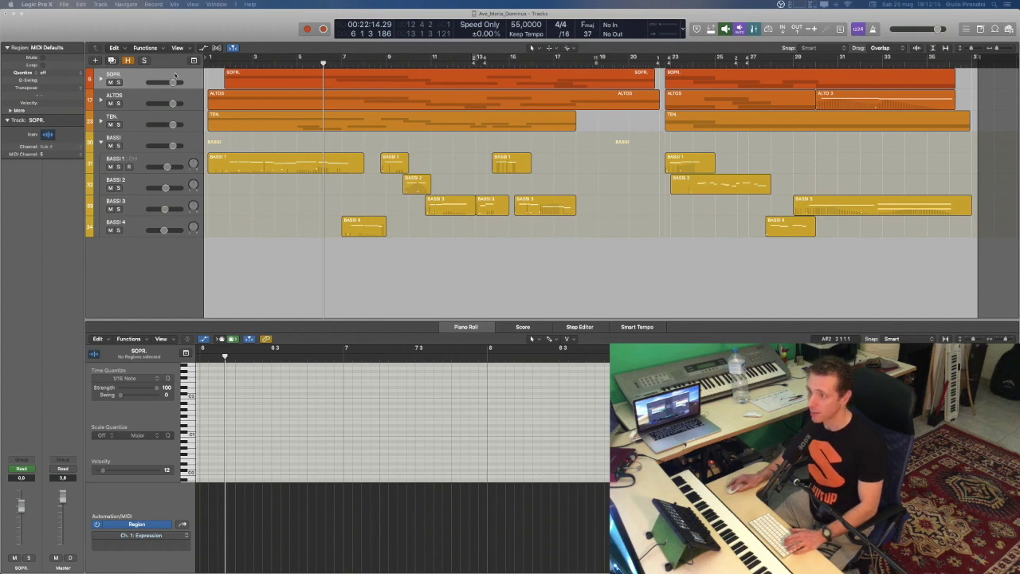
{"action": "left_click", "coordinate": [186, 35]}
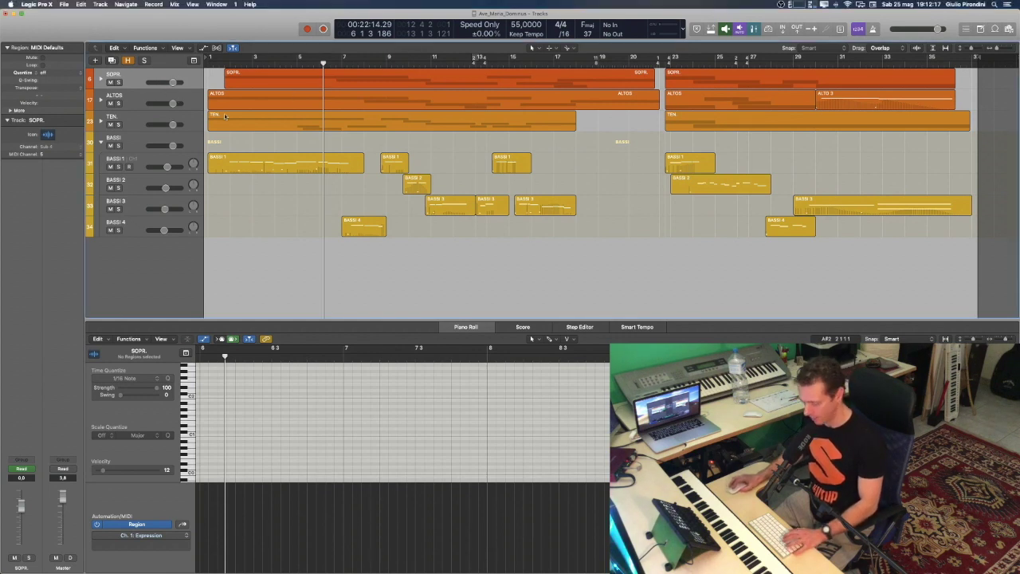
{"action": "key", "text": "h"}
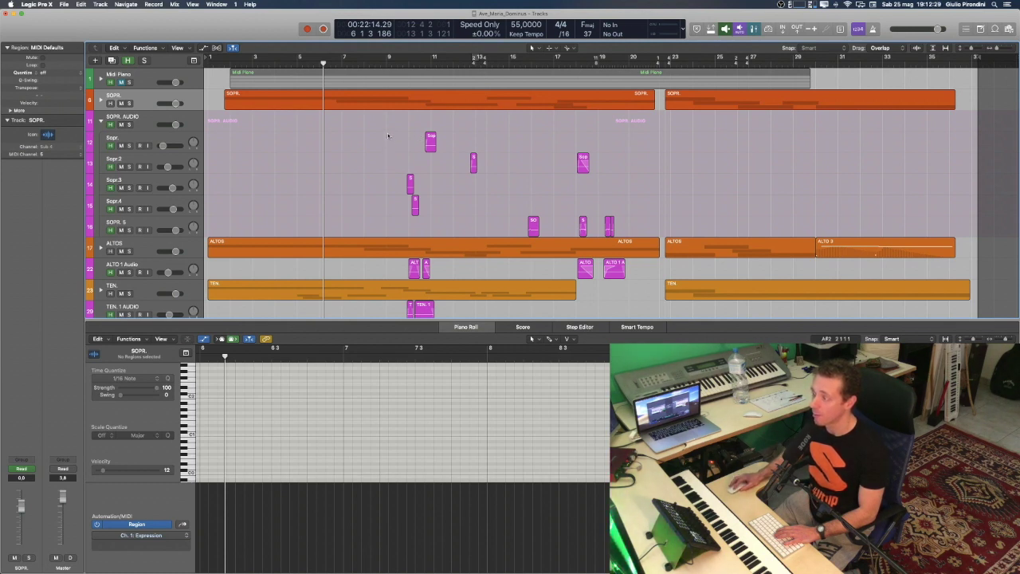
Step: Audition the soprano audio regions in solo, first those on Sopr. and Sopr.2 and then the pair on Sopr.3 and Sopr.4
{"action": "left_click_drag", "start_coordinate": [388, 136], "coordinate": [431, 205]}
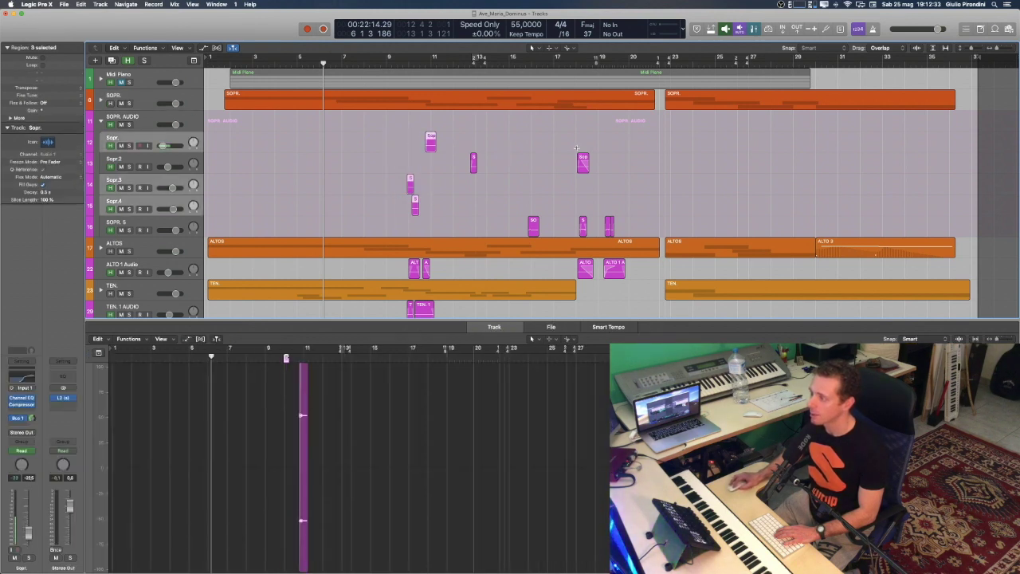
{"action": "left_click_drag", "start_coordinate": [421, 134], "coordinate": [482, 166]}
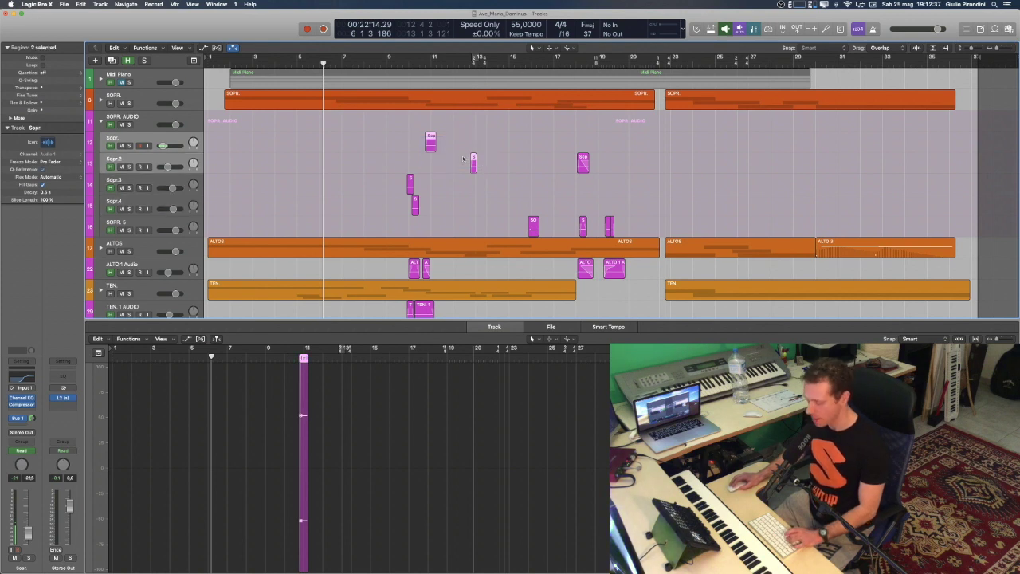
{"action": "key", "text": "ctrl+s"}
{"action": "left_click", "coordinate": [419, 64]}
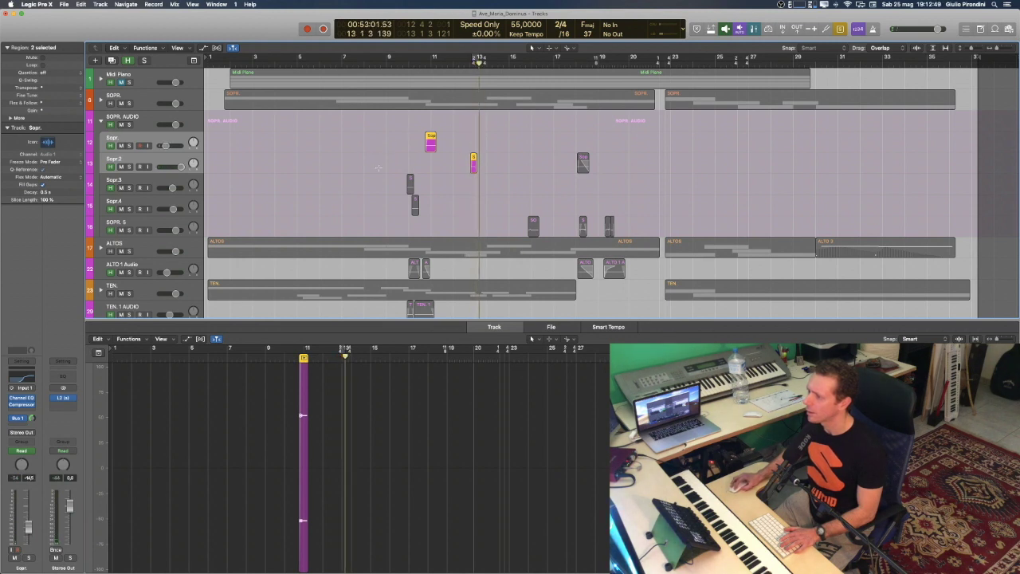
{"action": "left_click_drag", "start_coordinate": [401, 181], "coordinate": [421, 214]}
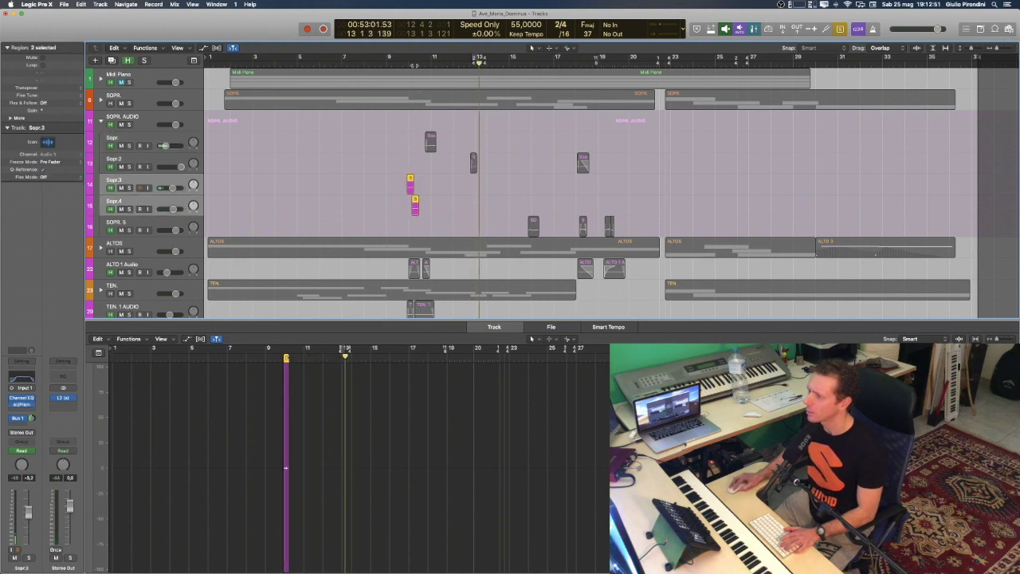
{"action": "left_click", "coordinate": [405, 63]}
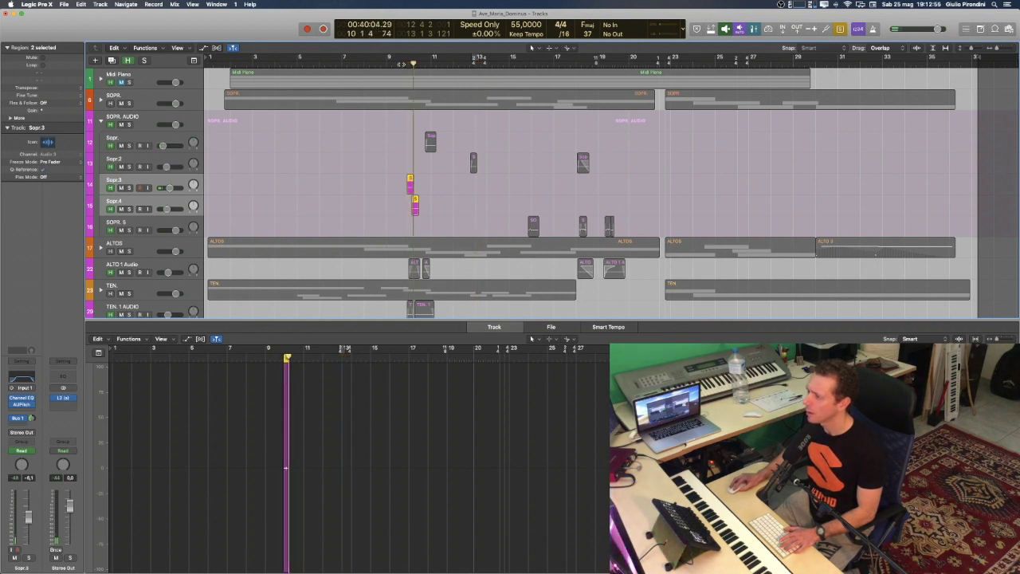
Step: Audition the two TEN. 1 AUDIO regions in solo, starting playback just before bar 10
{"action": "scroll", "coordinate": [470, 255], "scroll_direction": "down", "scroll_amount": 6}
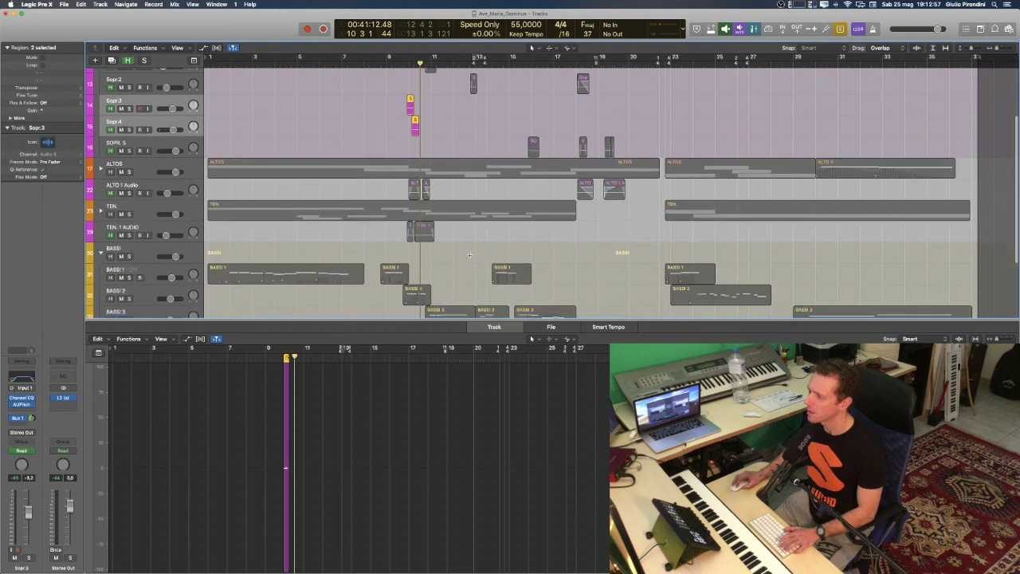
{"action": "left_click", "coordinate": [421, 176]}
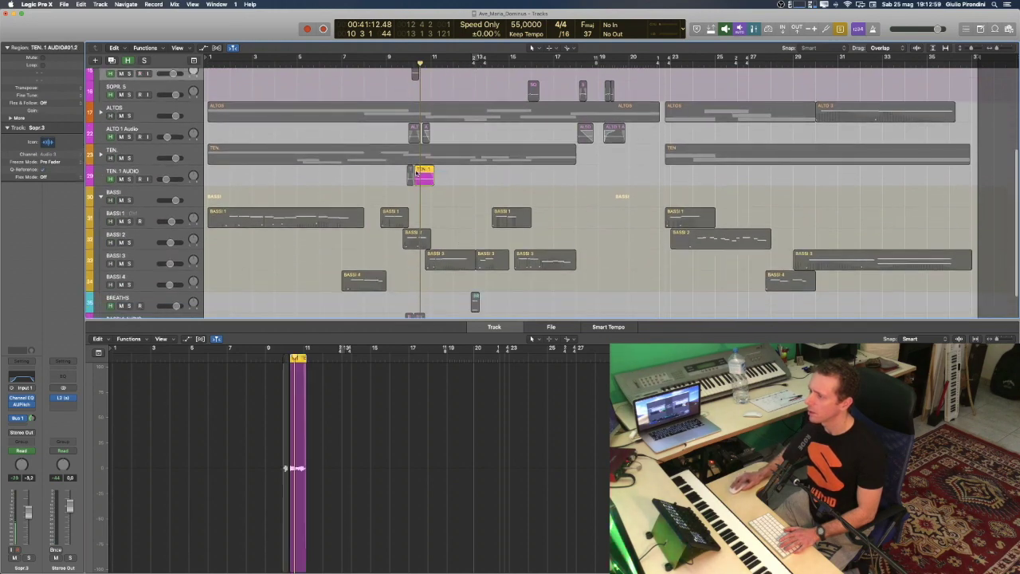
{"action": "left_click", "coordinate": [403, 63]}
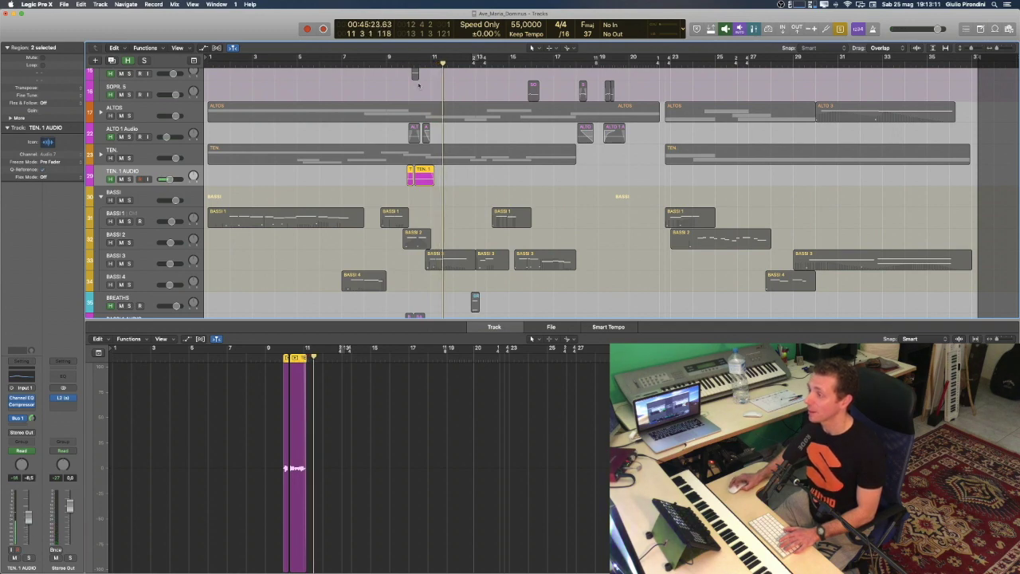
Step: Clear the solo on the SOPR. track and switch off solo mode for the whole arrangement
{"action": "scroll", "coordinate": [419, 85], "scroll_direction": "up", "scroll_amount": 5}
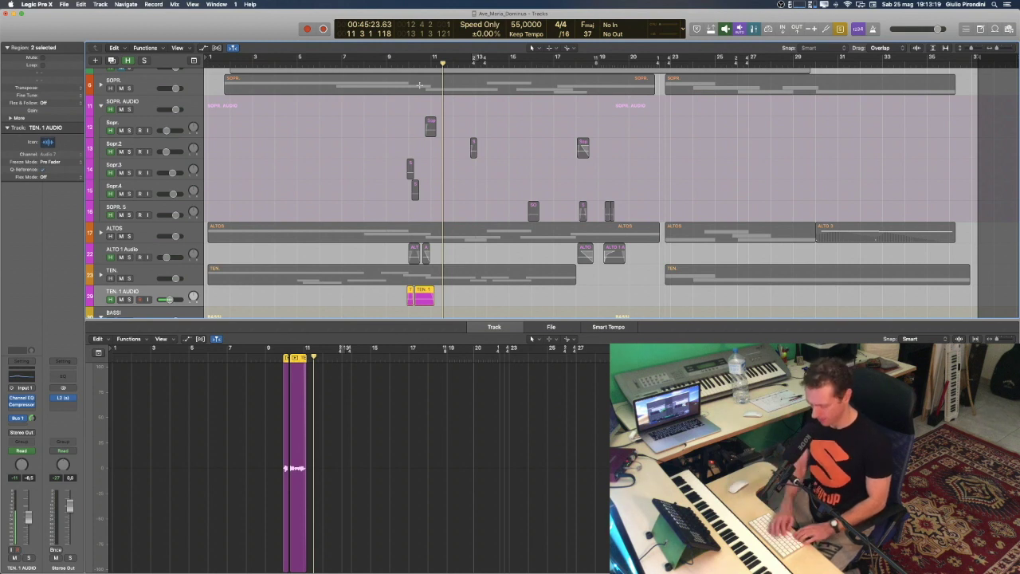
{"action": "left_click", "coordinate": [420, 86]}
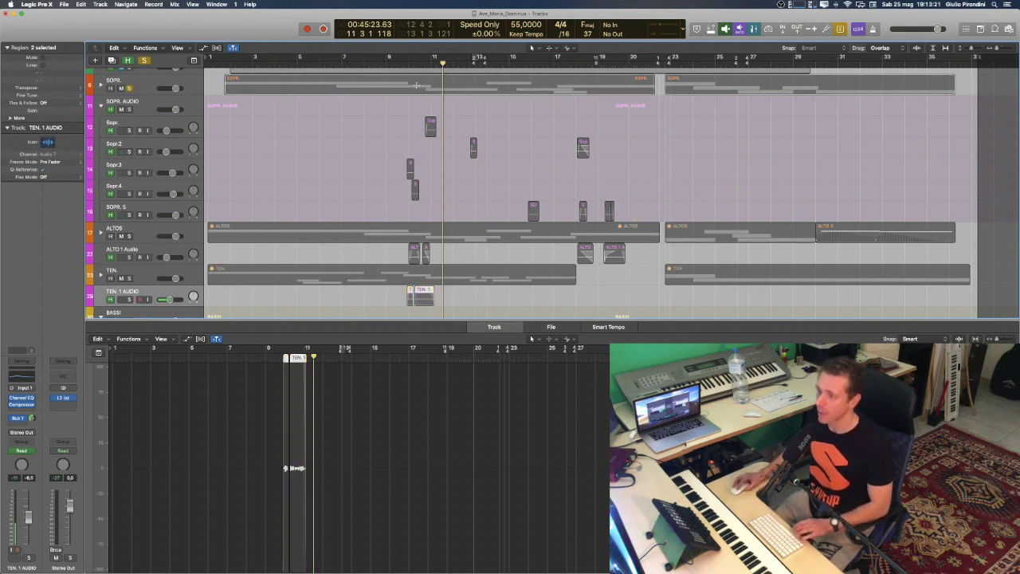
{"action": "left_click", "coordinate": [144, 62]}
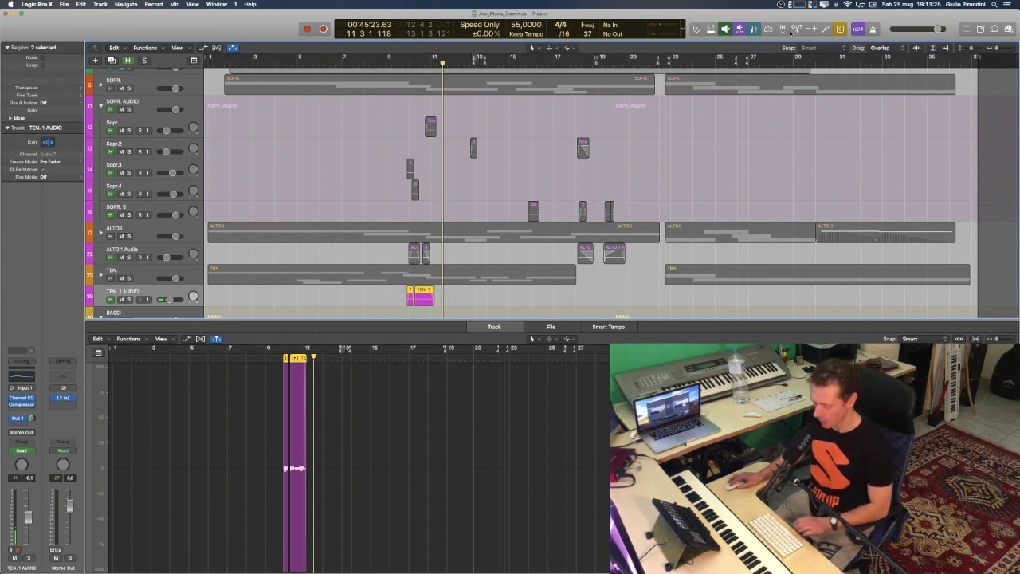
{"action": "left_click", "coordinate": [552, 133]}
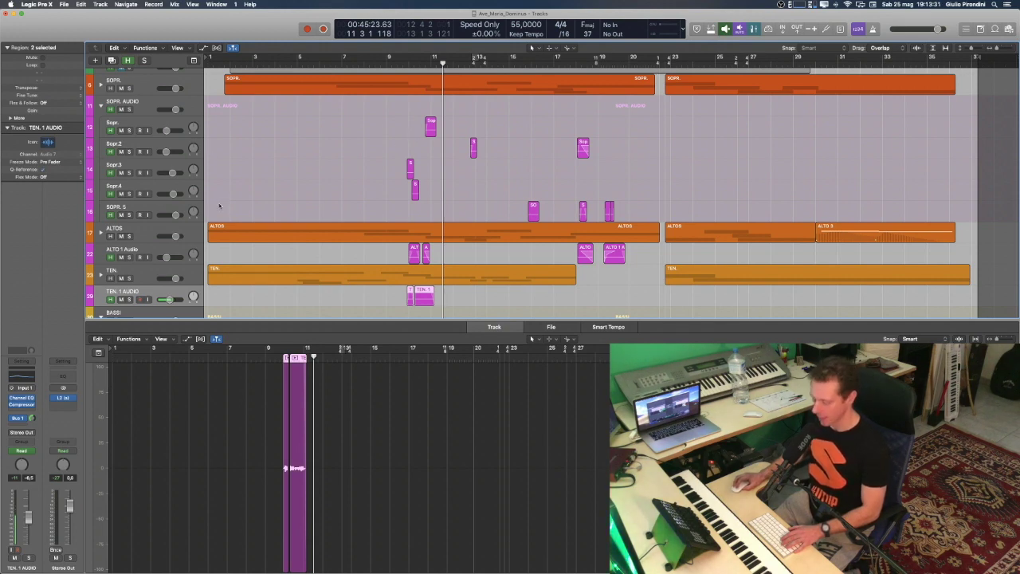
Step: Hide the editor pane, switch to the Ave Maria.pdf score in Preview and view the last system of page 1
{"action": "key", "text": "e"}
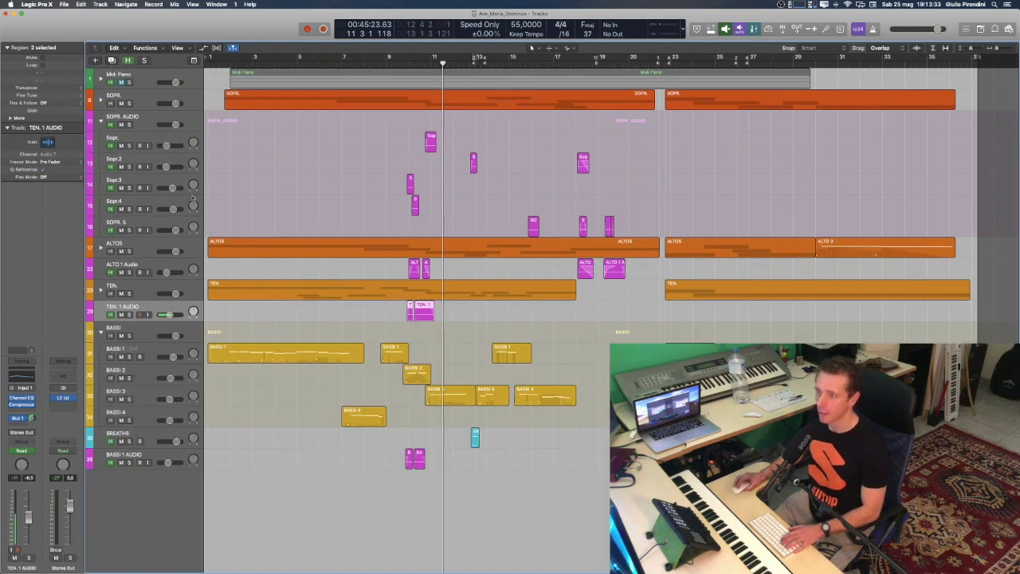
{"action": "key", "text": "ctrl+Up"}
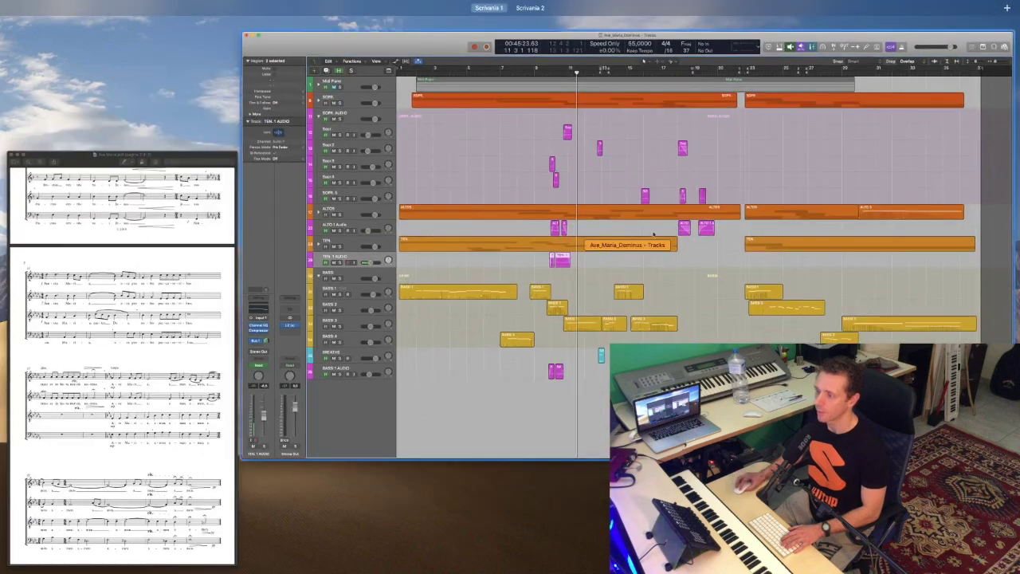
{"action": "left_click", "coordinate": [143, 334]}
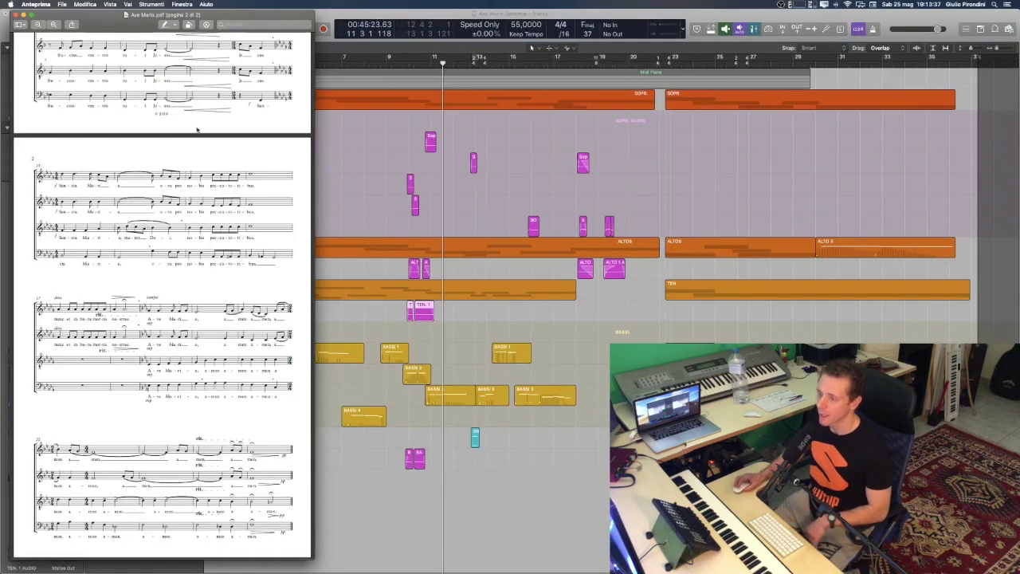
{"action": "scroll", "coordinate": [160, 179], "scroll_direction": "up", "scroll_amount": 3}
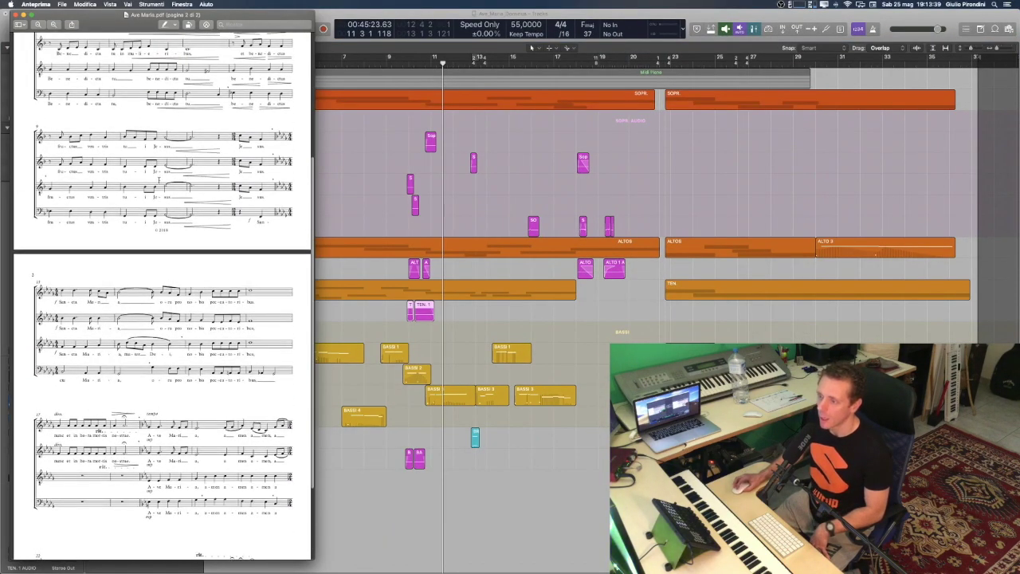
Step: Compare the final systems of the Ave Maria.pdf score with the SOPR. 1 Kontakt word list, and clear both windows off the arrangement
{"action": "scroll", "coordinate": [159, 181], "scroll_direction": "down", "scroll_amount": 3}
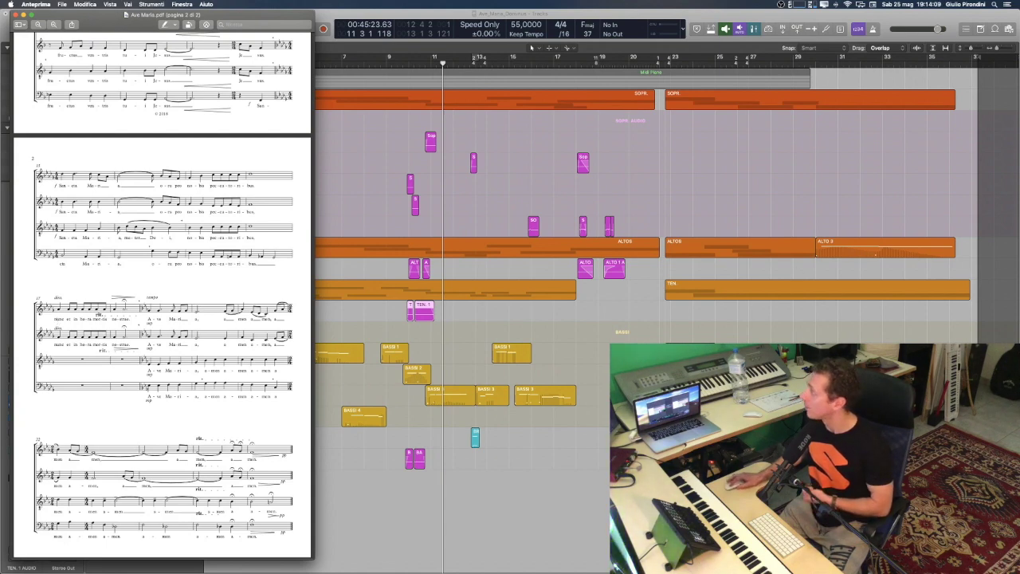
{"action": "left_click_drag", "start_coordinate": [1019, 38], "coordinate": [738, 61]}
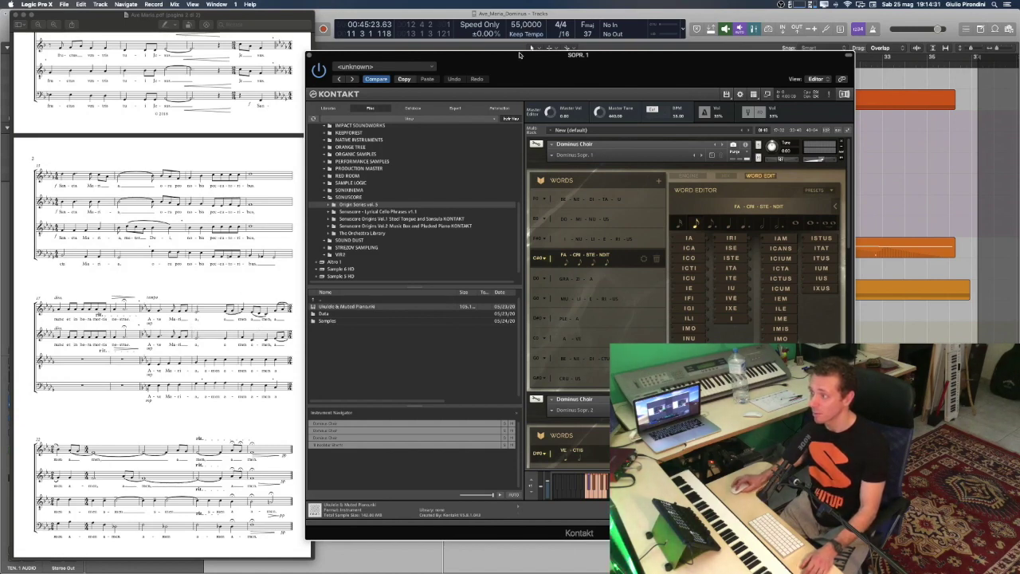
{"action": "left_click_drag", "start_coordinate": [519, 55], "coordinate": [532, 43]}
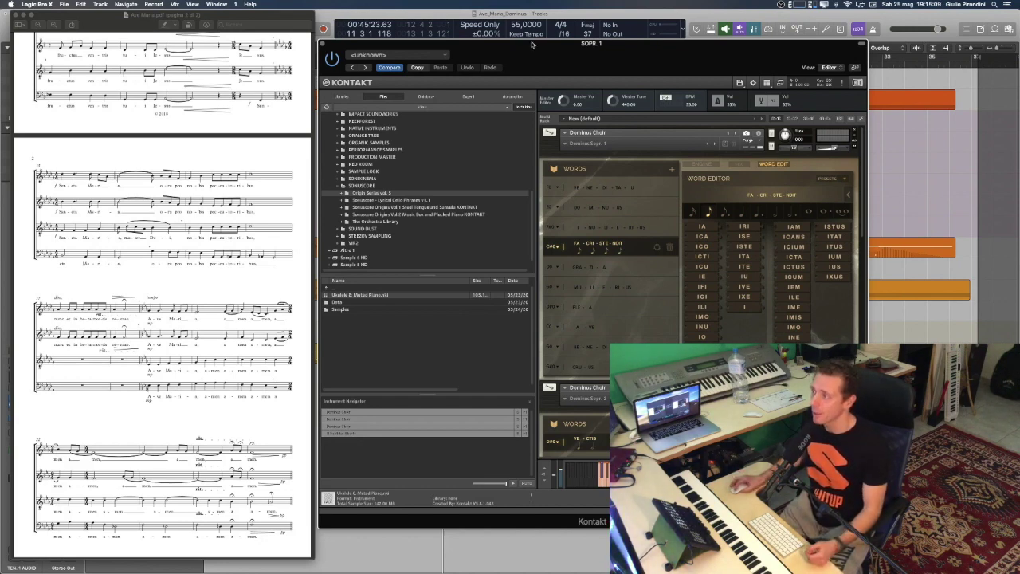
{"action": "left_click_drag", "start_coordinate": [532, 45], "coordinate": [1019, 52]}
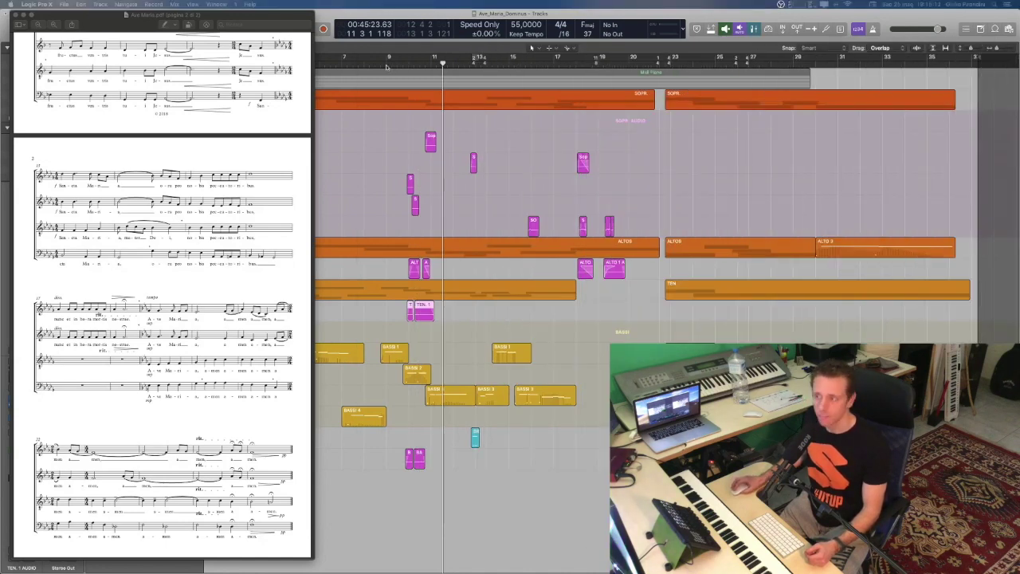
{"action": "left_click_drag", "start_coordinate": [286, 16], "coordinate": [0, 112]}
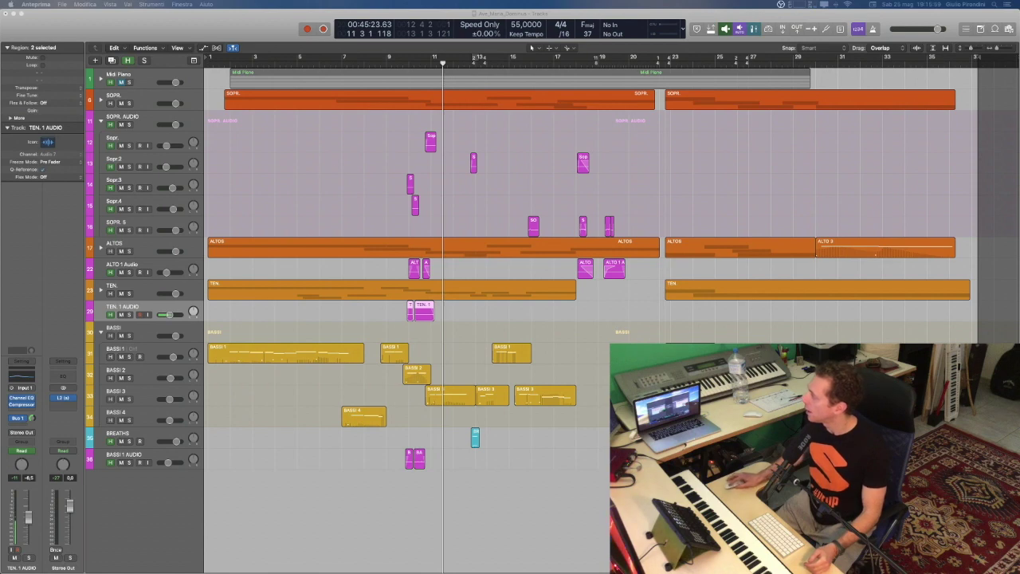
Step: Bring the SOPR. 1 Kontakt window back over the arrangement and try to play its words with the Sopr. and SOPR. AUDIO tracks selected
{"action": "left_click_drag", "start_coordinate": [1019, 48], "coordinate": [547, 65]}
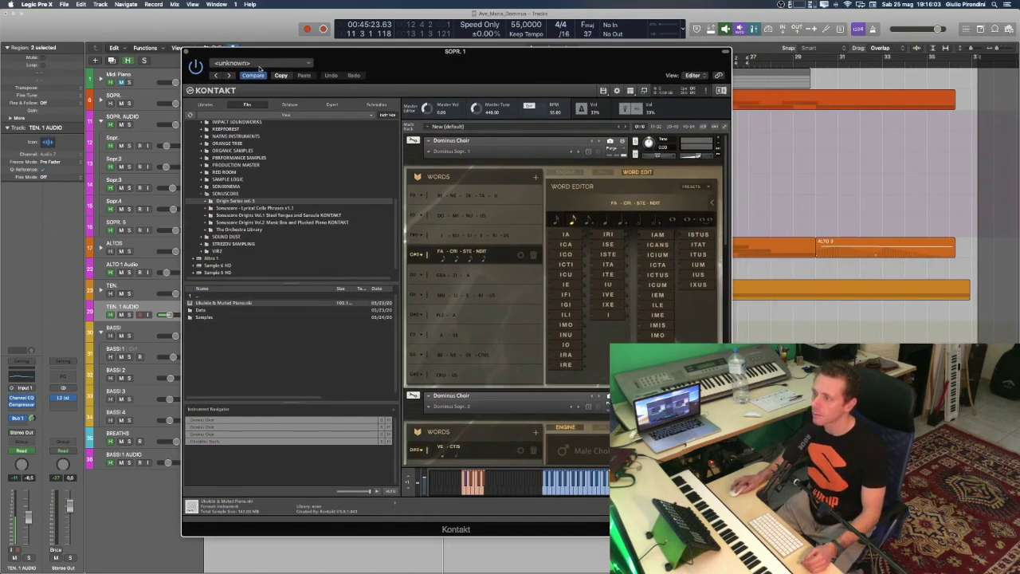
{"action": "left_click_drag", "start_coordinate": [279, 56], "coordinate": [307, 89]}
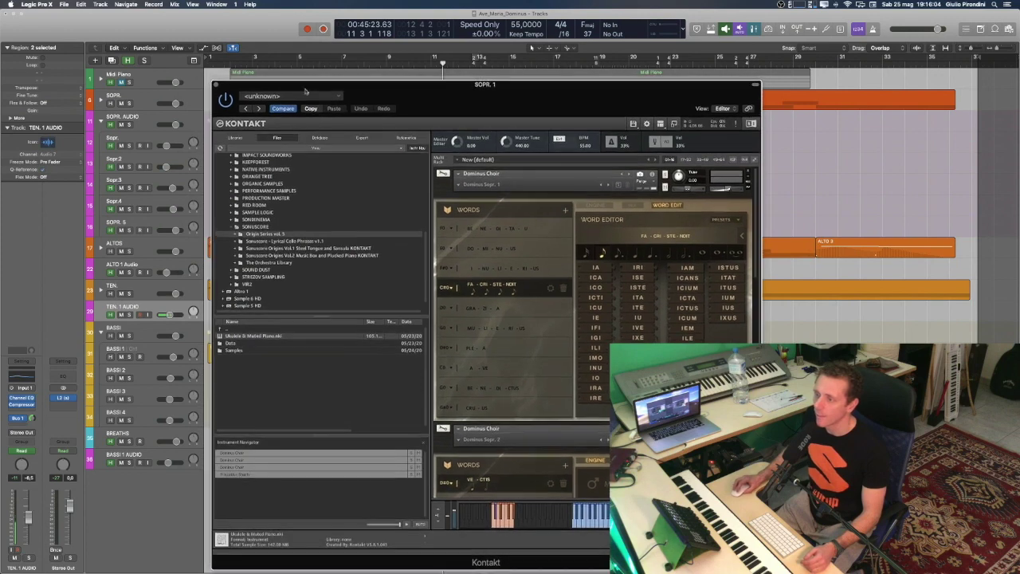
{"action": "left_click", "coordinate": [138, 138]}
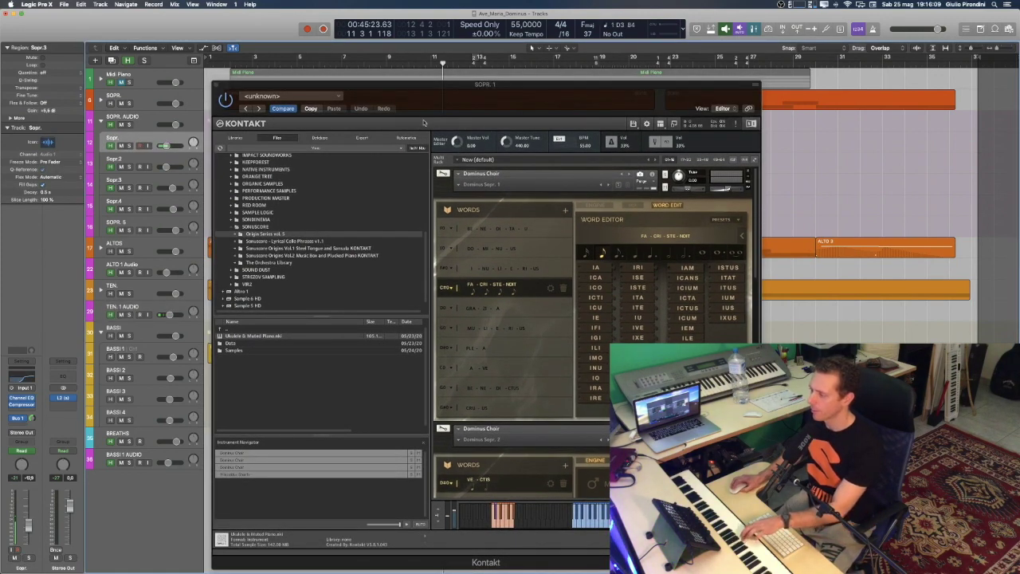
{"action": "left_click_drag", "start_coordinate": [404, 93], "coordinate": [414, 81]}
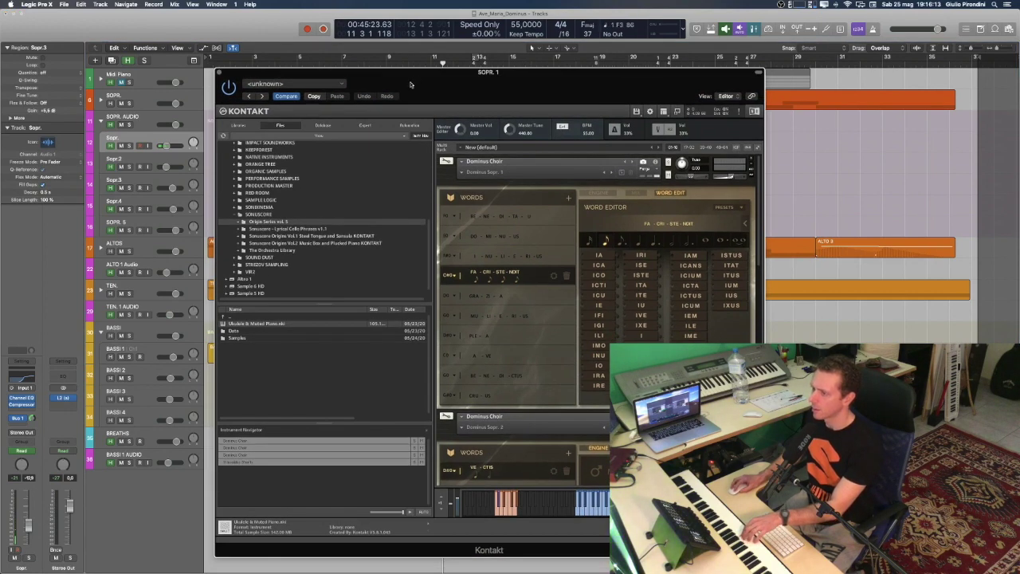
{"action": "left_click", "coordinate": [156, 118]}
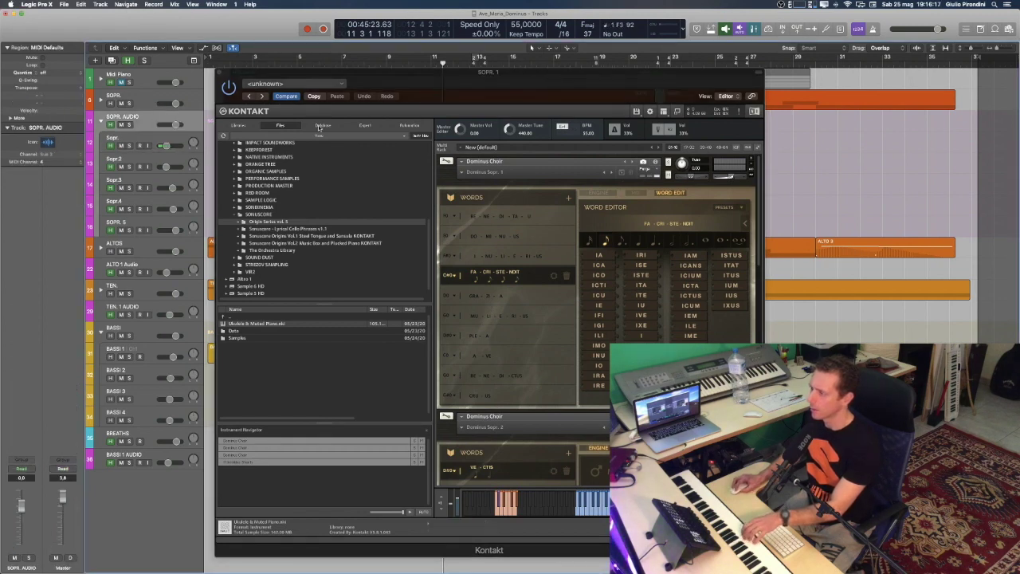
{"action": "left_click", "coordinate": [493, 218]}
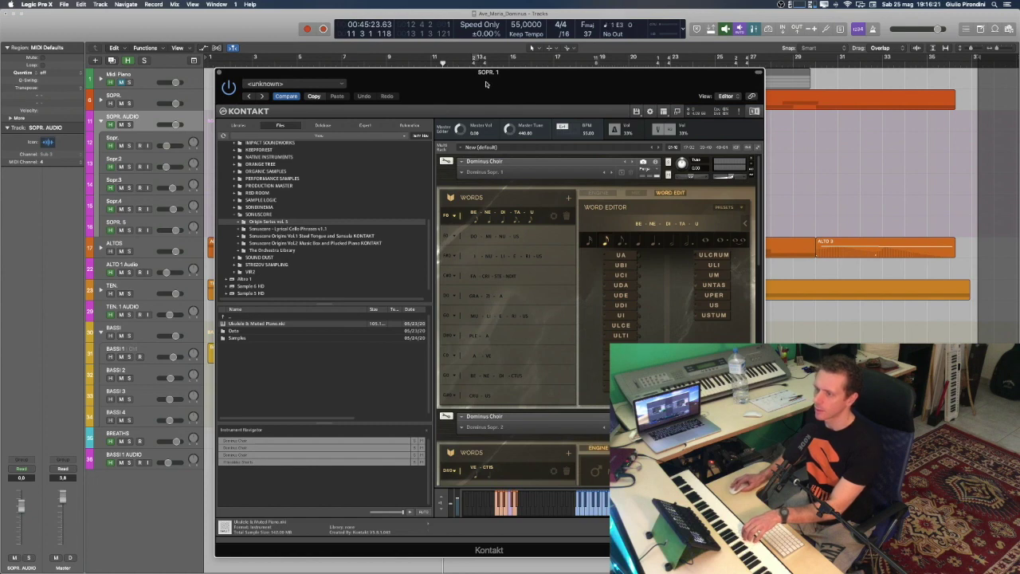
{"action": "left_click_drag", "start_coordinate": [484, 85], "coordinate": [589, 109]}
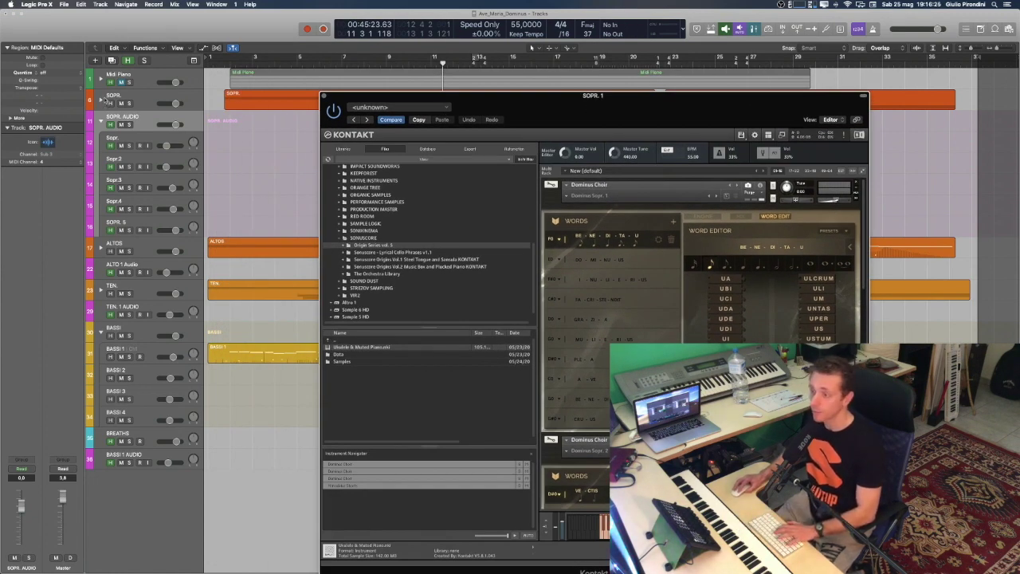
Step: Hide the audio tracks, expand the SOPR. stack and choose the A - VE word for playing on the SOPR. 1 track
{"action": "key", "text": "h"}
{"action": "left_click", "coordinate": [100, 77]}
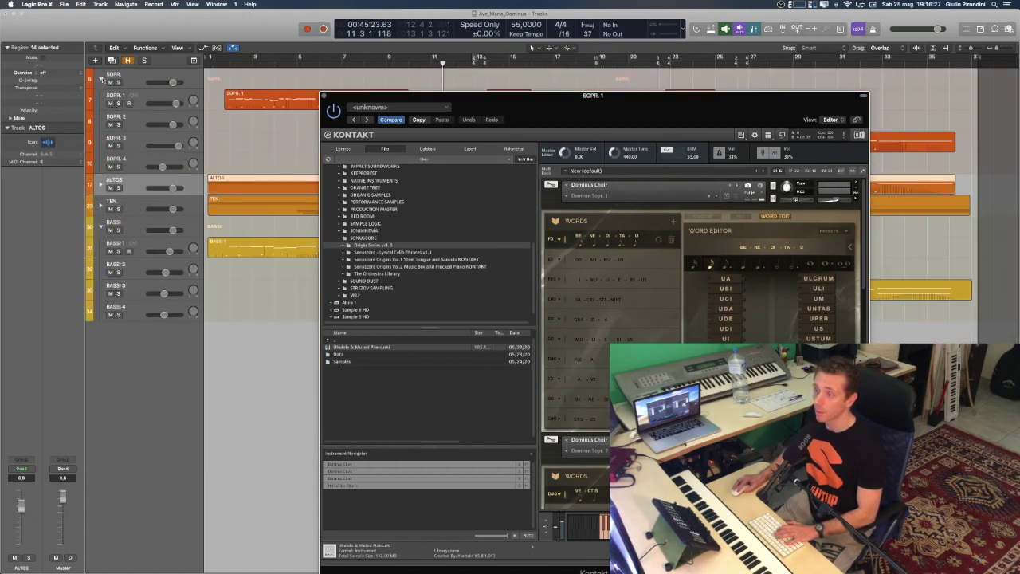
{"action": "left_click", "coordinate": [141, 102]}
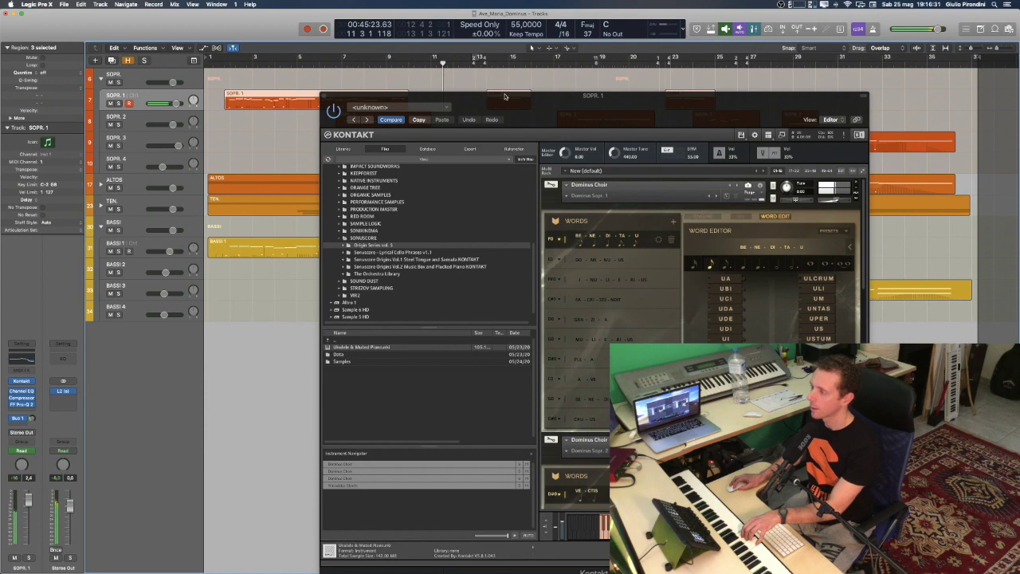
{"action": "left_click_drag", "start_coordinate": [504, 98], "coordinate": [449, 59]}
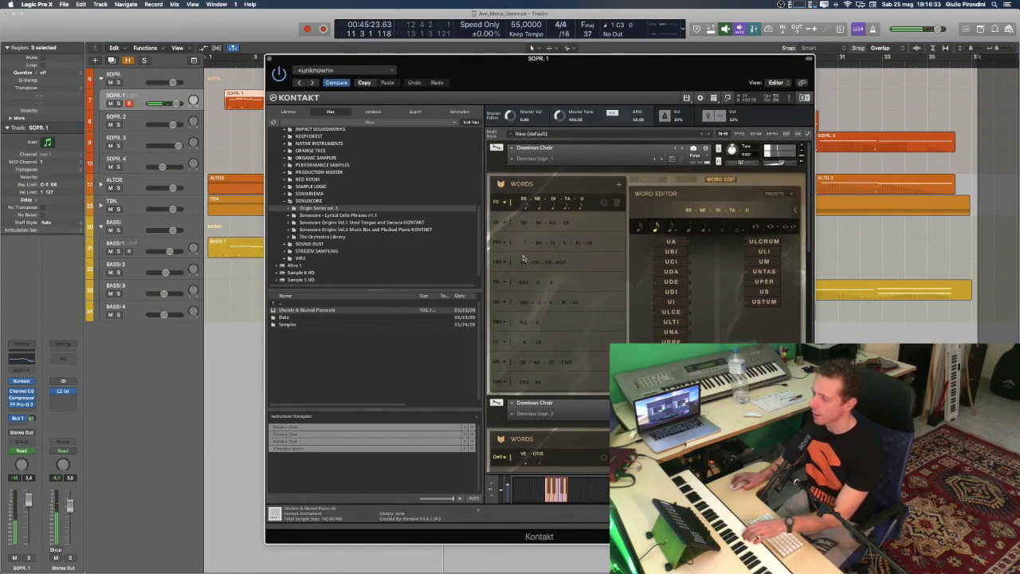
{"action": "left_click", "coordinate": [552, 341]}
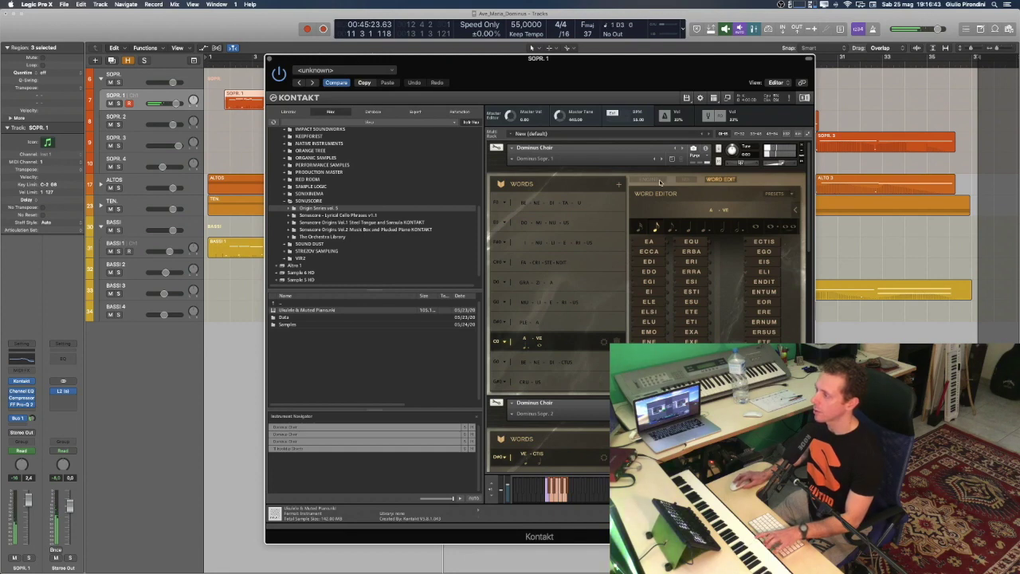
Step: Review the engine page and word lists of the Dominus Choir instances in SOPR. 1, and move the Kontakt window off the arrangement
{"action": "left_click", "coordinate": [658, 180]}
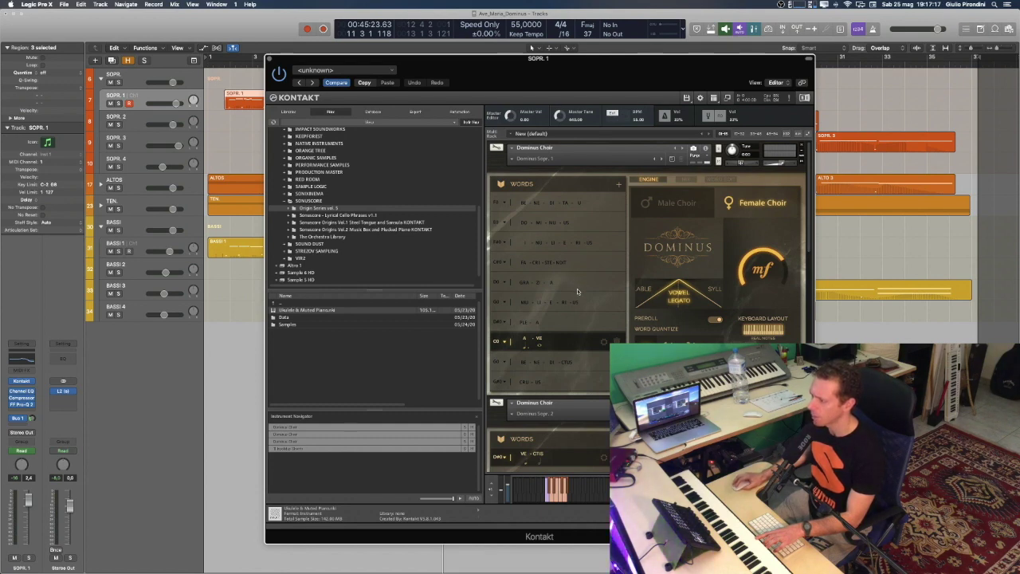
{"action": "scroll", "coordinate": [580, 336], "scroll_direction": "down", "scroll_amount": 5}
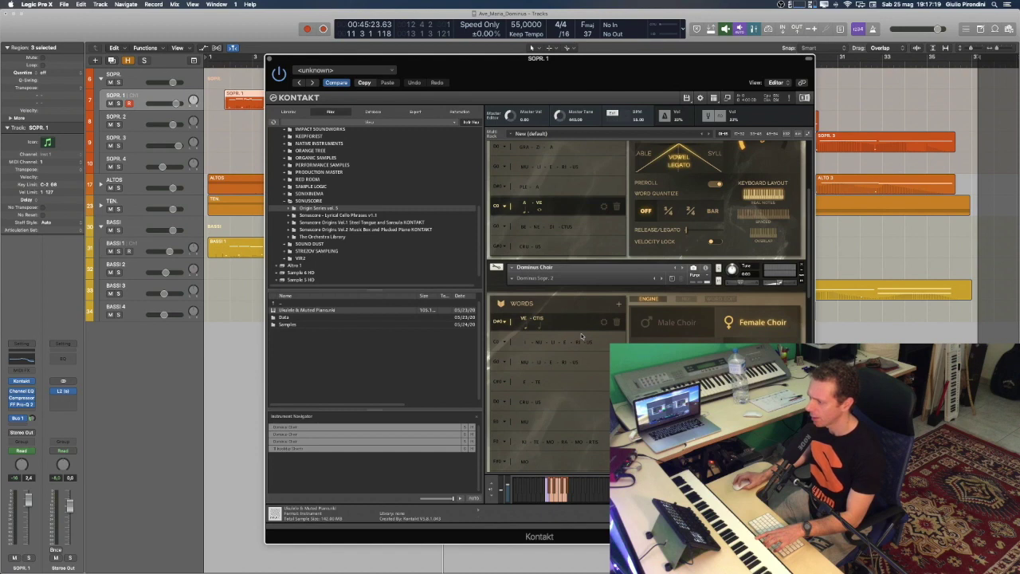
{"action": "scroll", "coordinate": [581, 337], "scroll_direction": "down", "scroll_amount": 2}
{"action": "scroll", "coordinate": [581, 336], "scroll_direction": "down", "scroll_amount": 12}
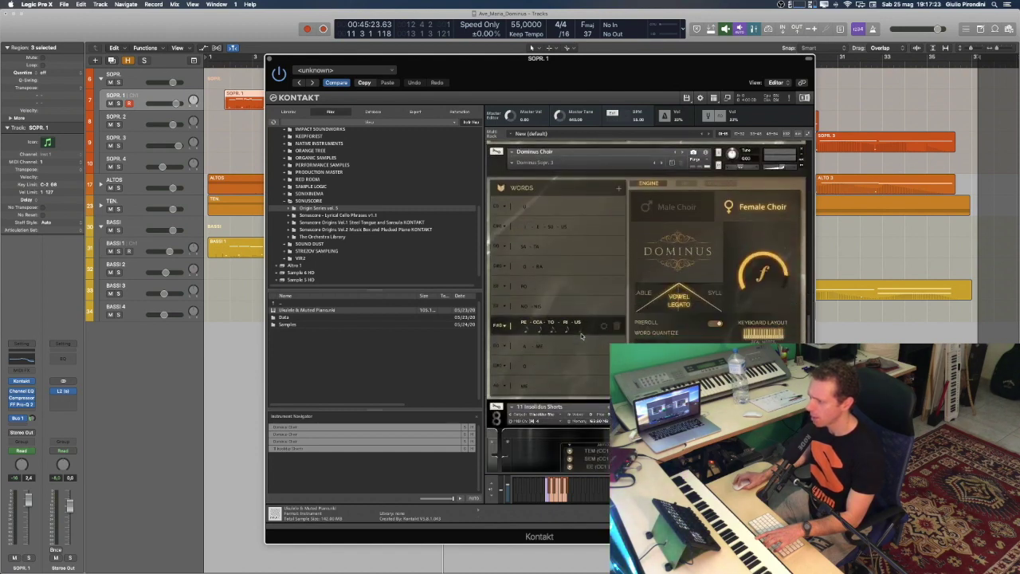
{"action": "scroll", "coordinate": [581, 337], "scroll_direction": "up", "scroll_amount": 8}
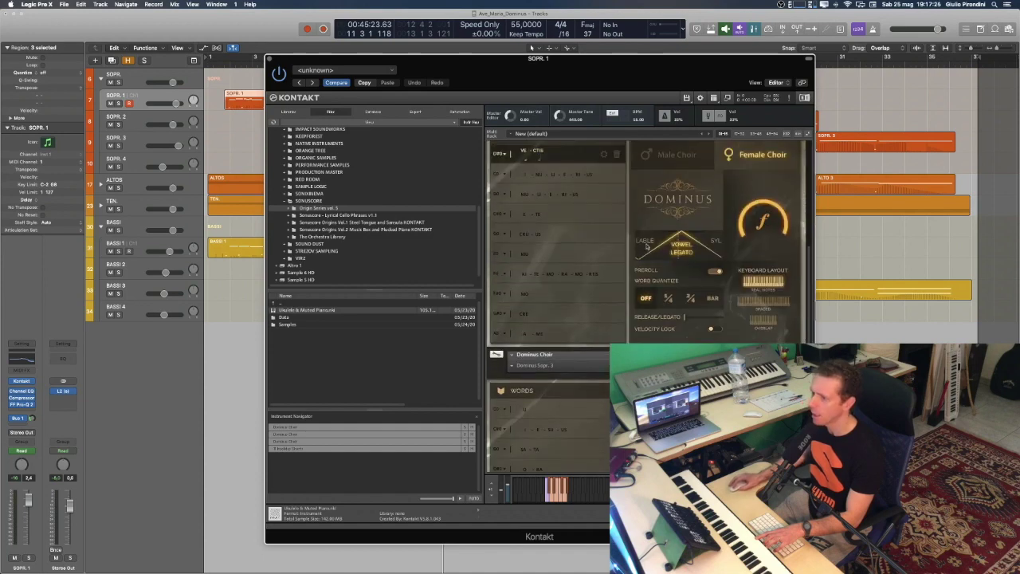
{"action": "left_click_drag", "start_coordinate": [537, 57], "coordinate": [1019, 191]}
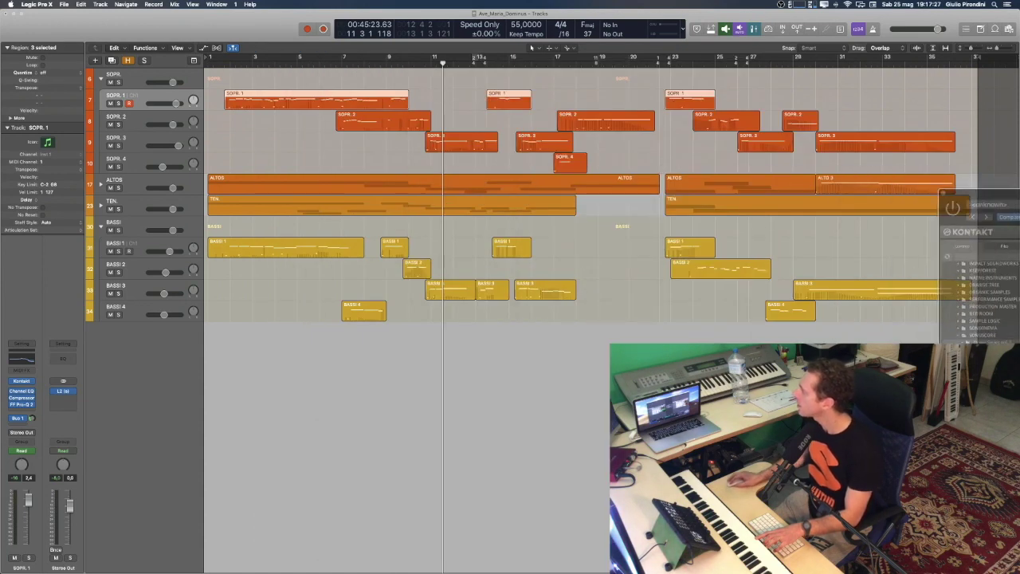
Step: Expand the ALTOS stack in place of SOPR. and audition the MA - RI - A word in ALTO 1's Kontakt instrument
{"action": "left_click_drag", "start_coordinate": [1019, 83], "coordinate": [580, 80]}
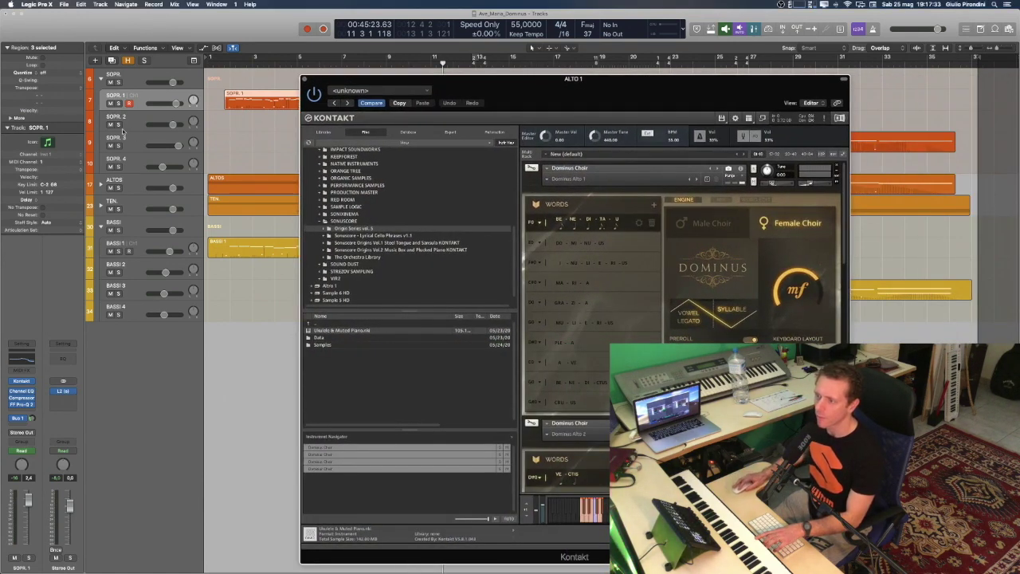
{"action": "left_click", "coordinate": [100, 77]}
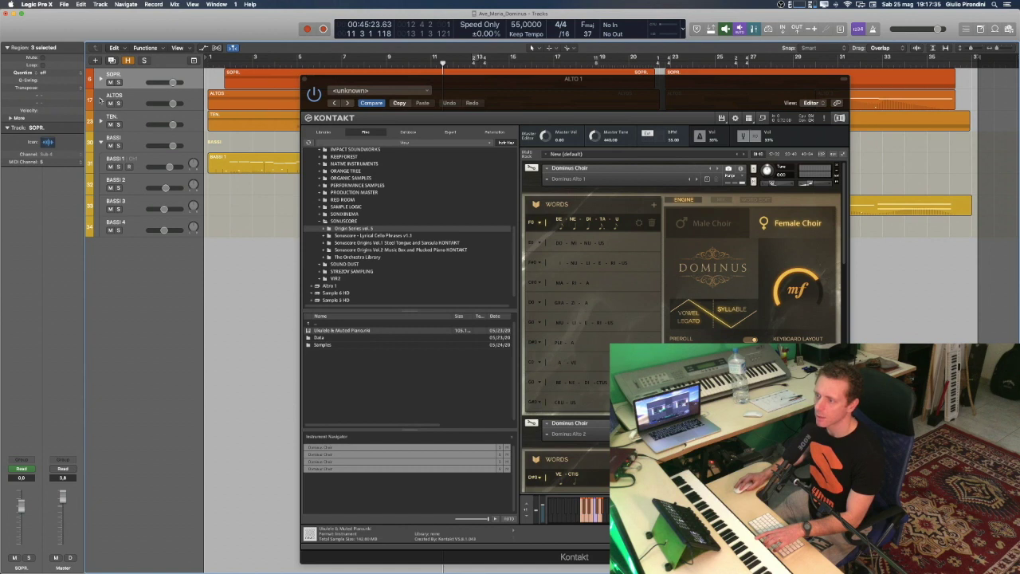
{"action": "left_click", "coordinate": [101, 101]}
{"action": "left_click", "coordinate": [139, 119]}
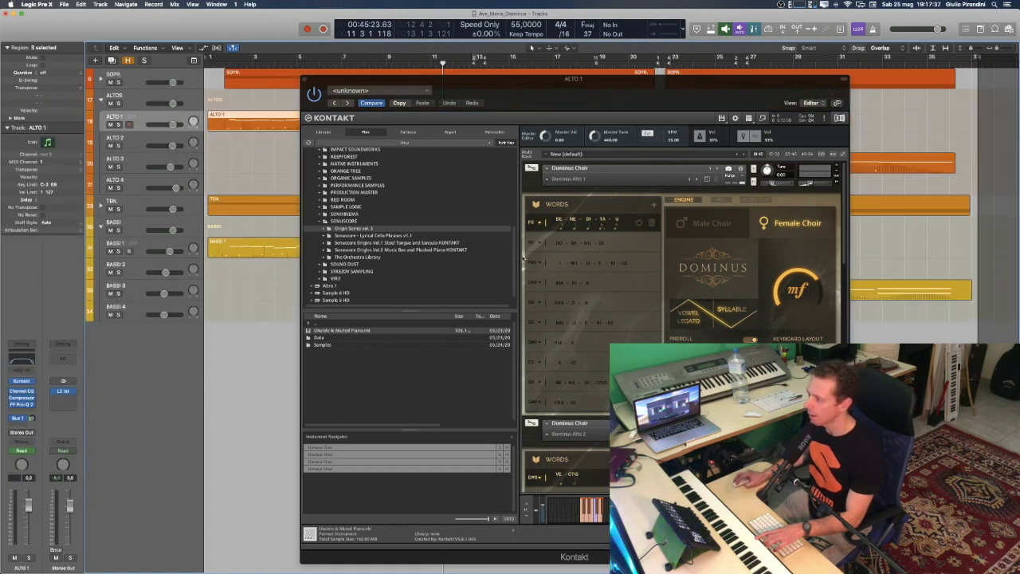
{"action": "left_click", "coordinate": [604, 284]}
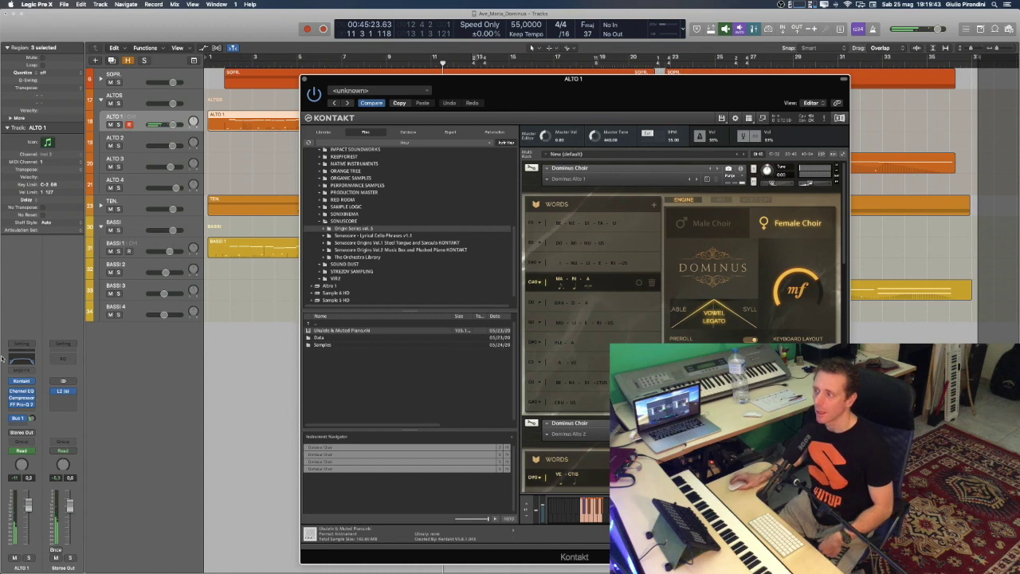
Step: Audition the MU - LI - E - RI - BUS and BE - NE - DI - CTUS words on ALTO 1, and clear the Kontakt window off the arrangement
{"action": "left_click", "coordinate": [216, 17]}
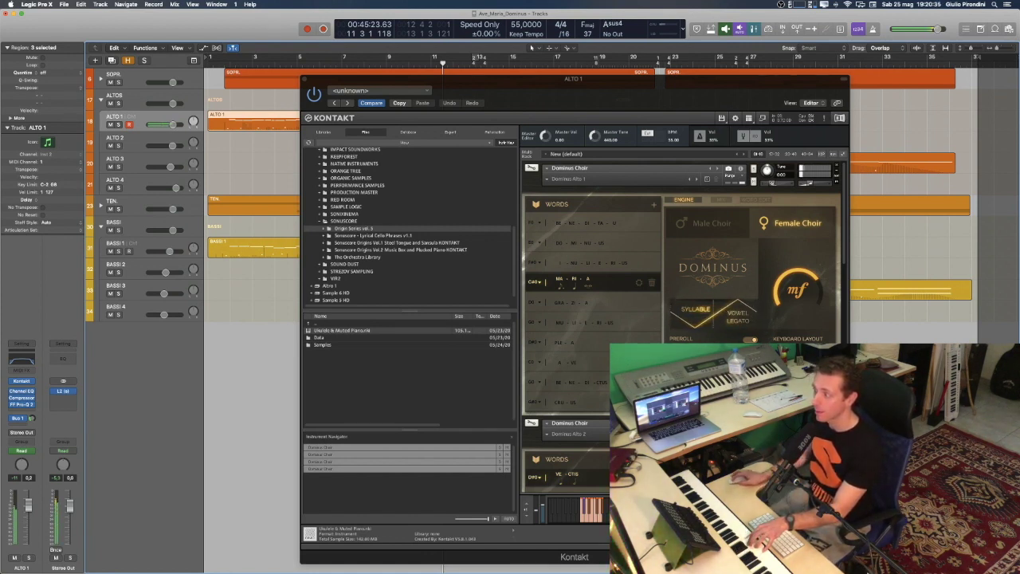
{"action": "left_click", "coordinate": [596, 325]}
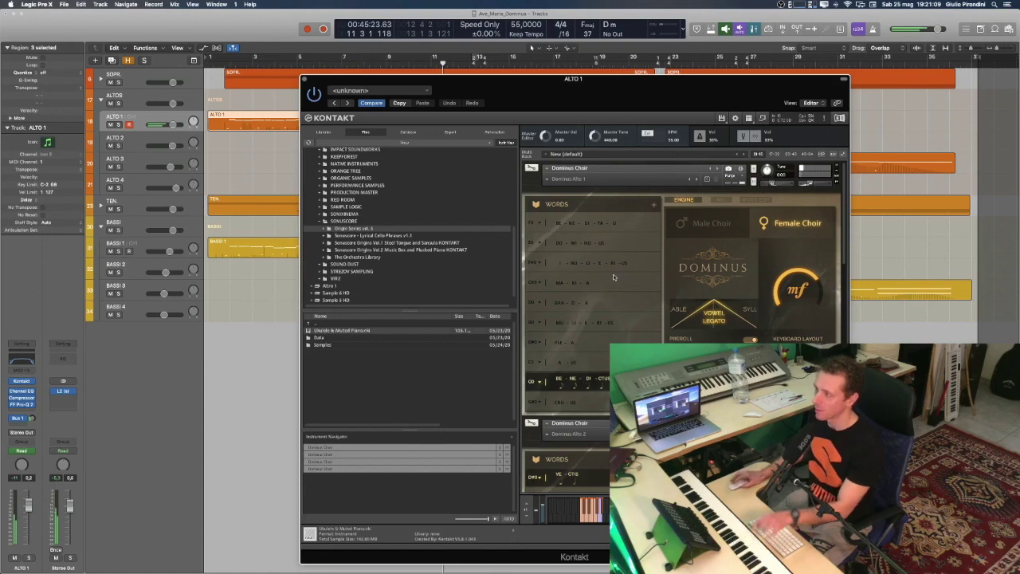
{"action": "left_click_drag", "start_coordinate": [571, 86], "coordinate": [277, 82]}
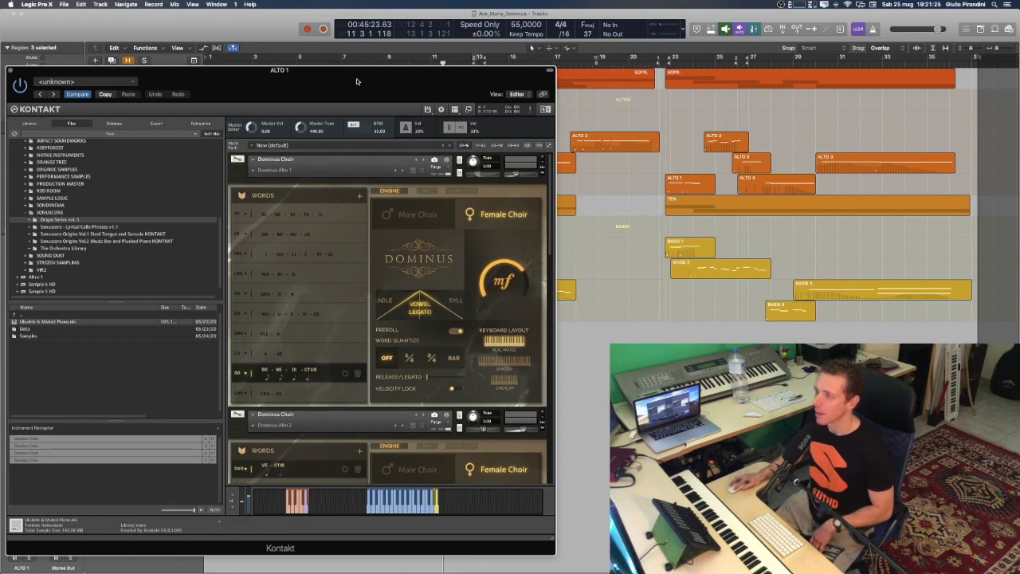
{"action": "mouse_move", "coordinate": [353, 74]}
{"action": "left_mouse_down"}
{"action": "mouse_move", "coordinate": [365, 76]}
{"action": "mouse_move", "coordinate": [355, 54]}
{"action": "left_mouse_up"}
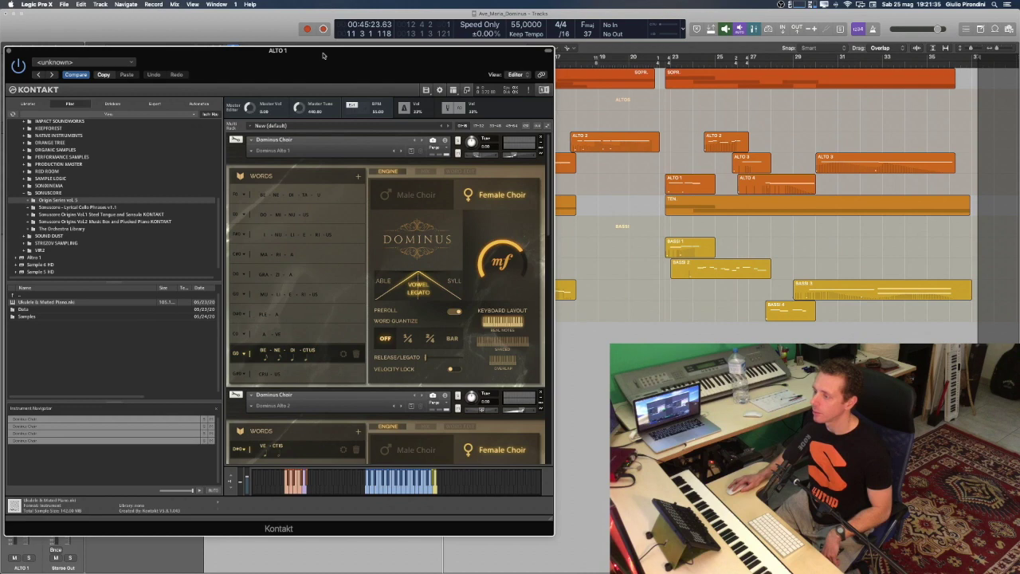
{"action": "left_click_drag", "start_coordinate": [322, 55], "coordinate": [1019, 73]}
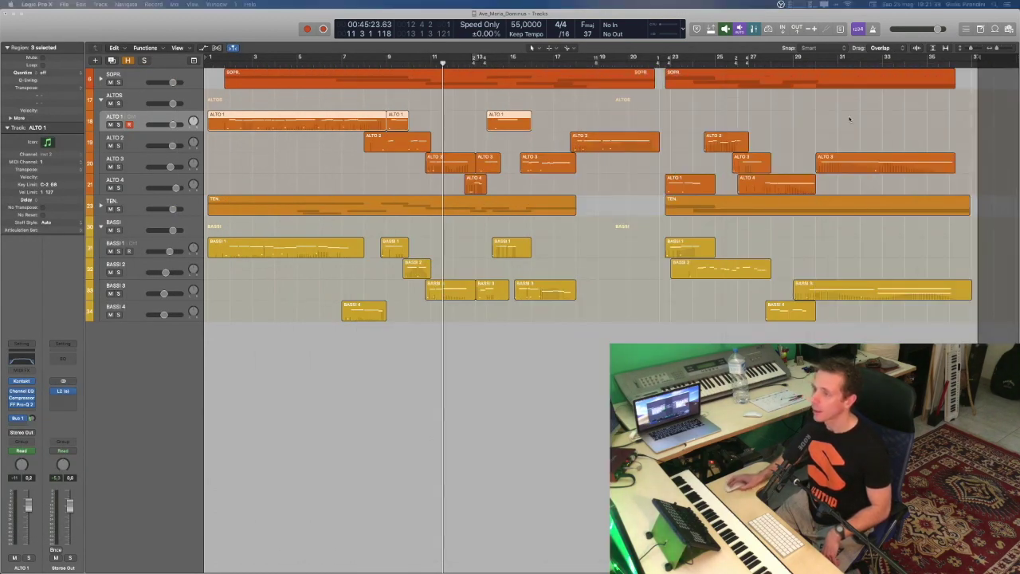
Step: Close the Ave_Maria_Dominus project without saving, restart Logic Pro and reopen that most recent project
{"action": "left_click", "coordinate": [190, 48]}
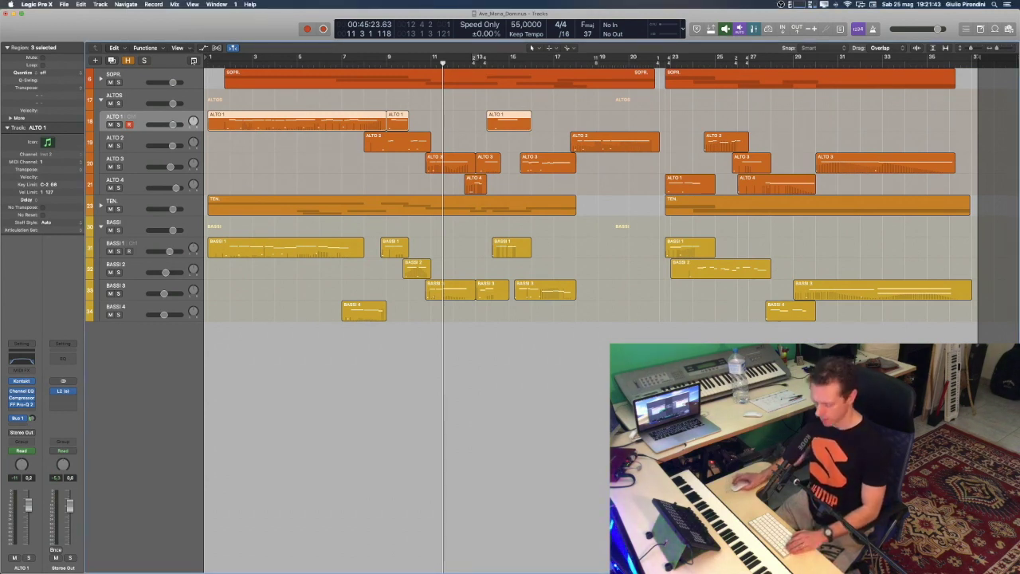
{"action": "key", "text": "super+w"}
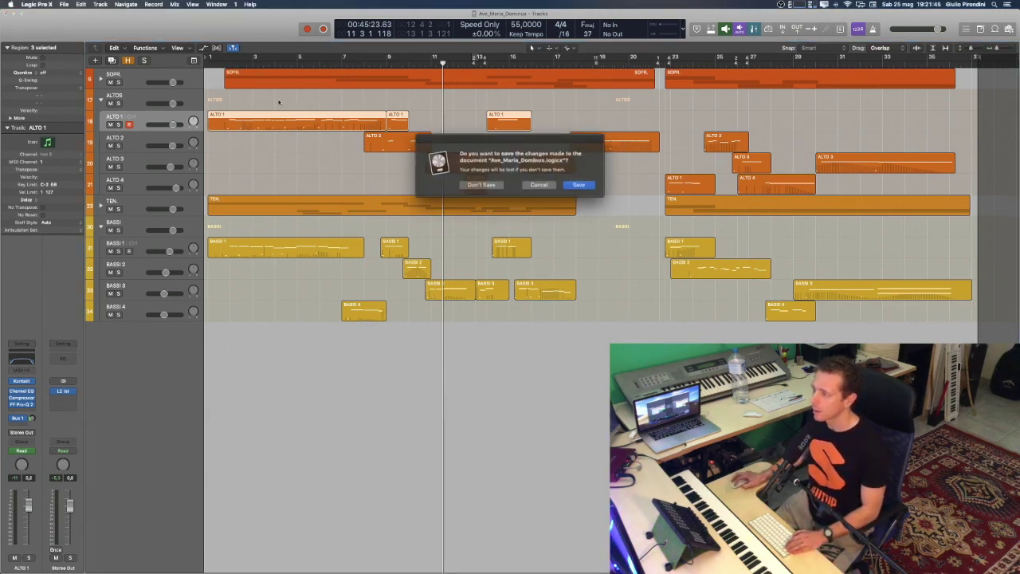
{"action": "left_click", "coordinate": [482, 185]}
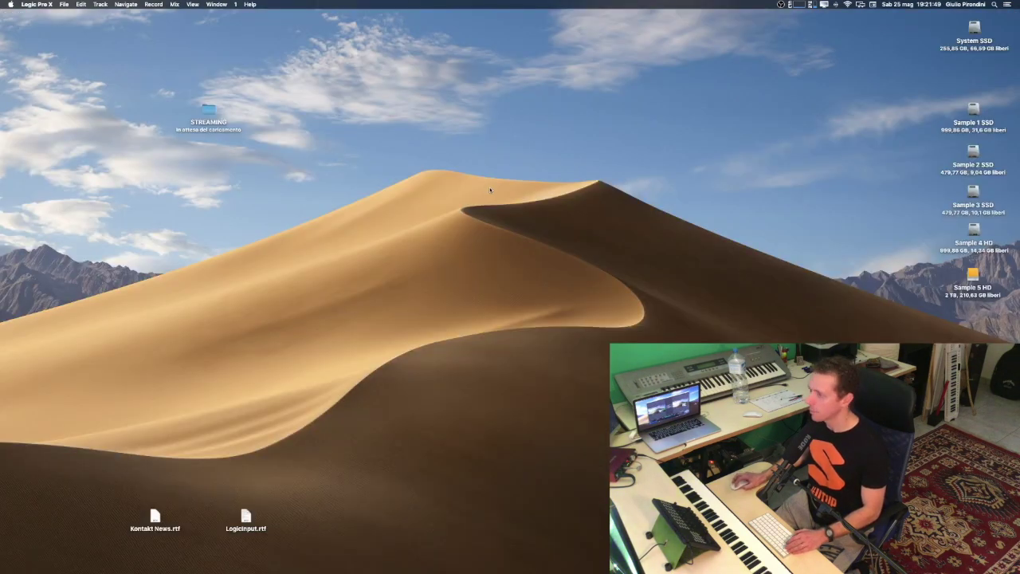
{"action": "key", "text": "super+q"}
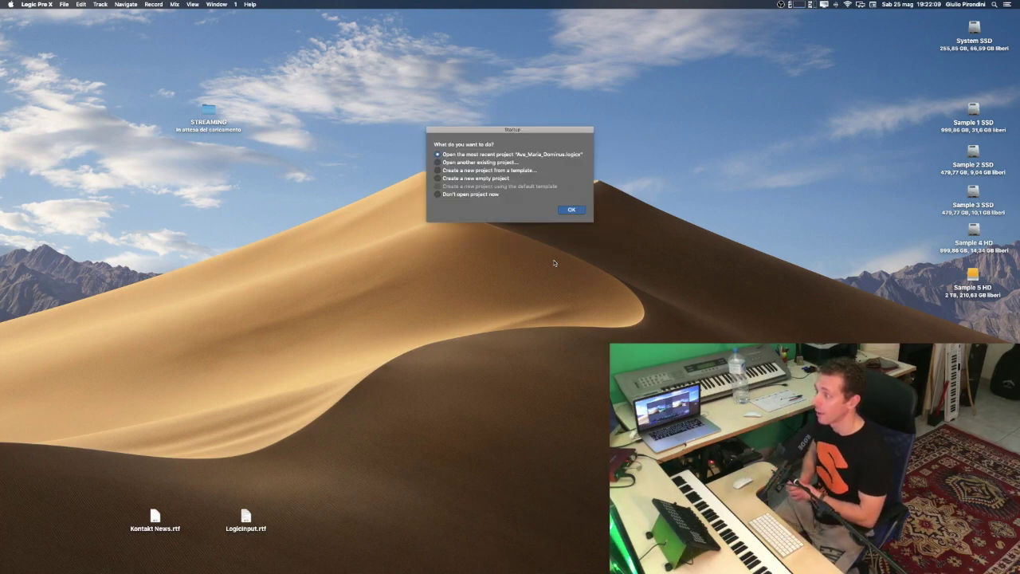
{"action": "key", "text": "Return"}
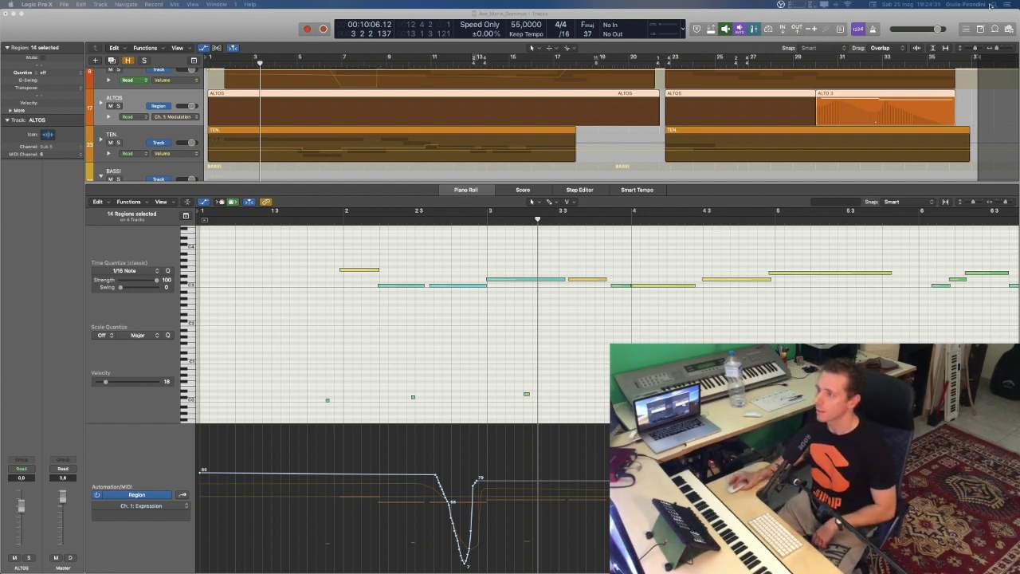
Step: Bring the Ave Maria.pdf score in Anteprima in front of the project and go back to its first page
{"action": "left_click", "coordinate": [225, 35]}
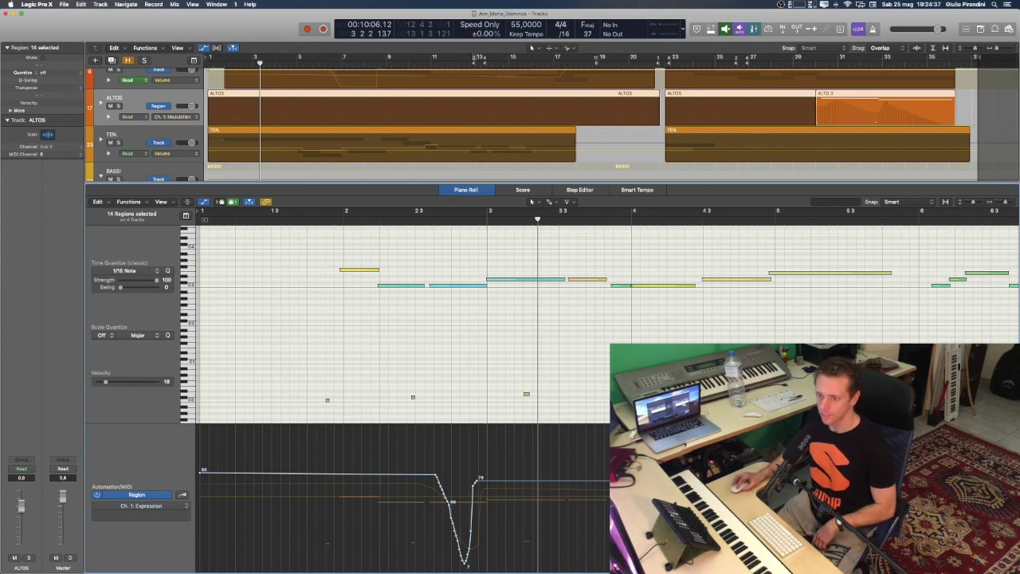
{"action": "left_click_drag", "start_coordinate": [0, 137], "coordinate": [84, 18]}
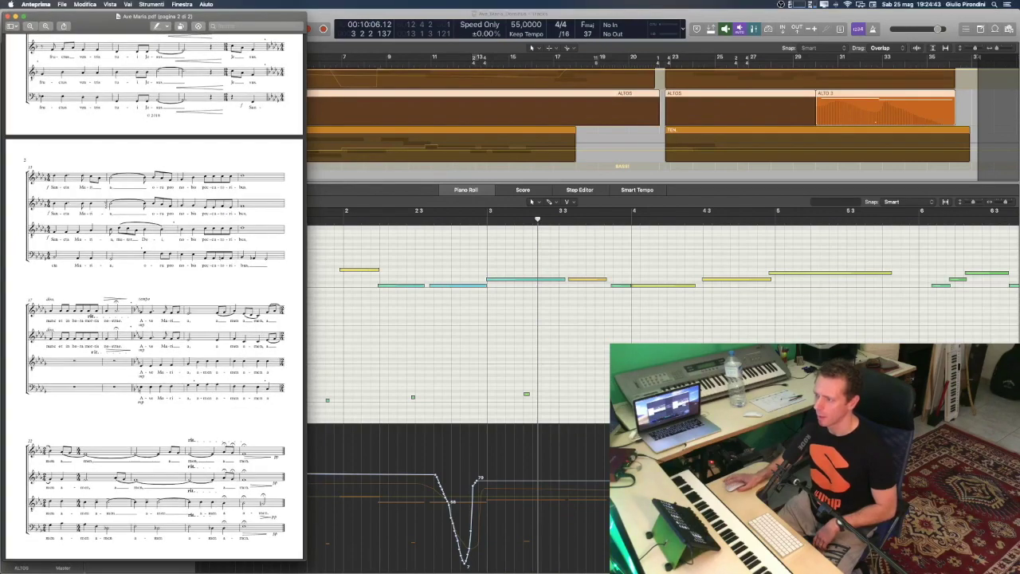
{"action": "scroll", "coordinate": [129, 196], "scroll_direction": "up", "scroll_amount": 10}
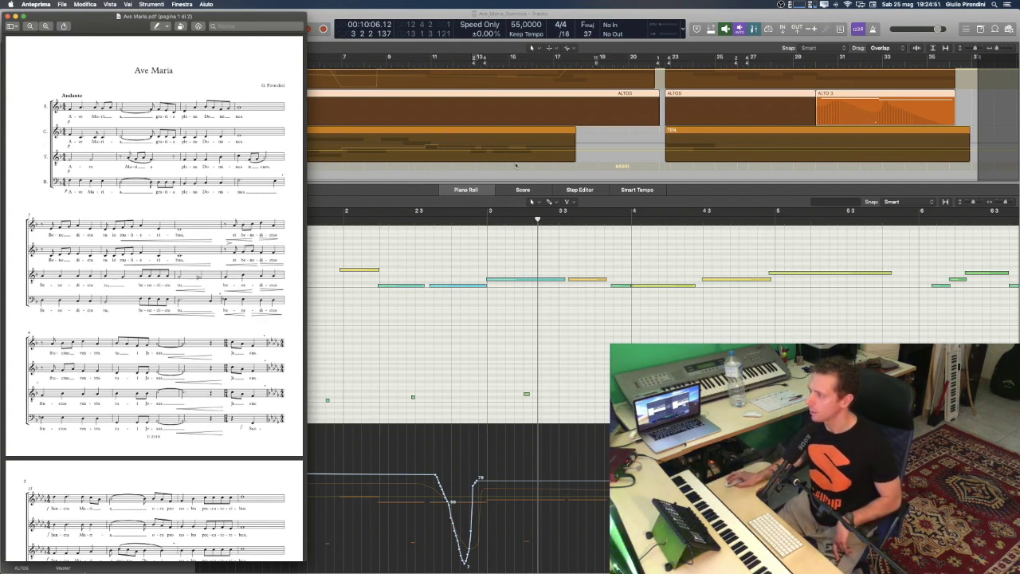
Step: Return to Logic Pro and reduce the Piano Roll's height so the arrangement shows all the BASSI tracks
{"action": "left_click", "coordinate": [537, 188]}
{"action": "left_click", "coordinate": [537, 188]}
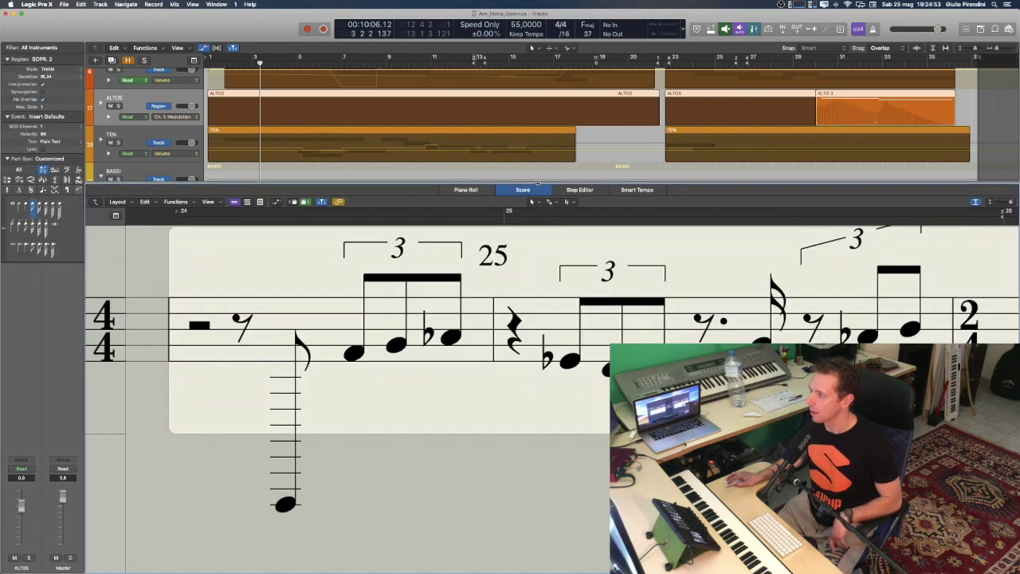
{"action": "left_click", "coordinate": [467, 189]}
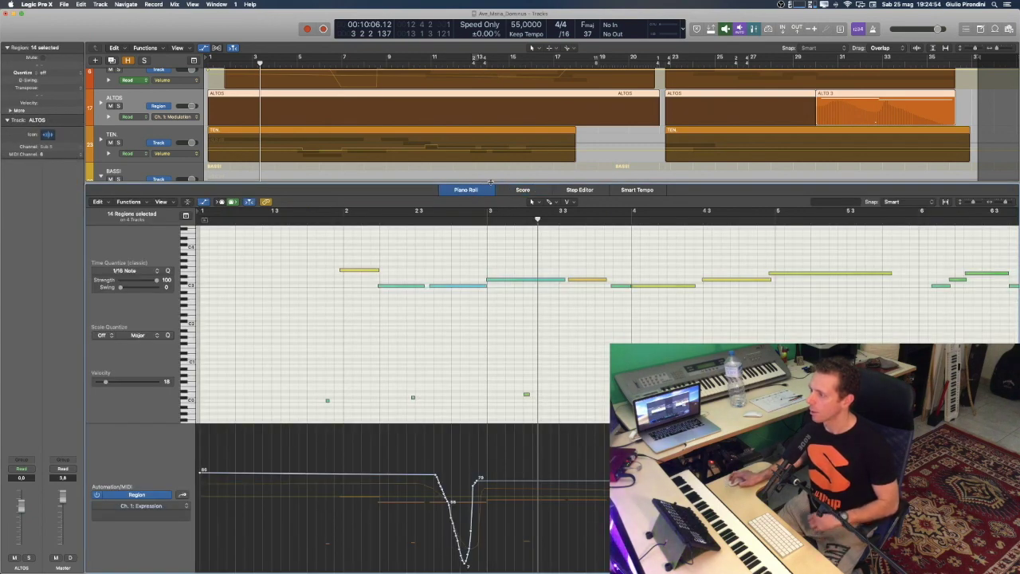
{"action": "left_click_drag", "start_coordinate": [490, 182], "coordinate": [490, 398]}
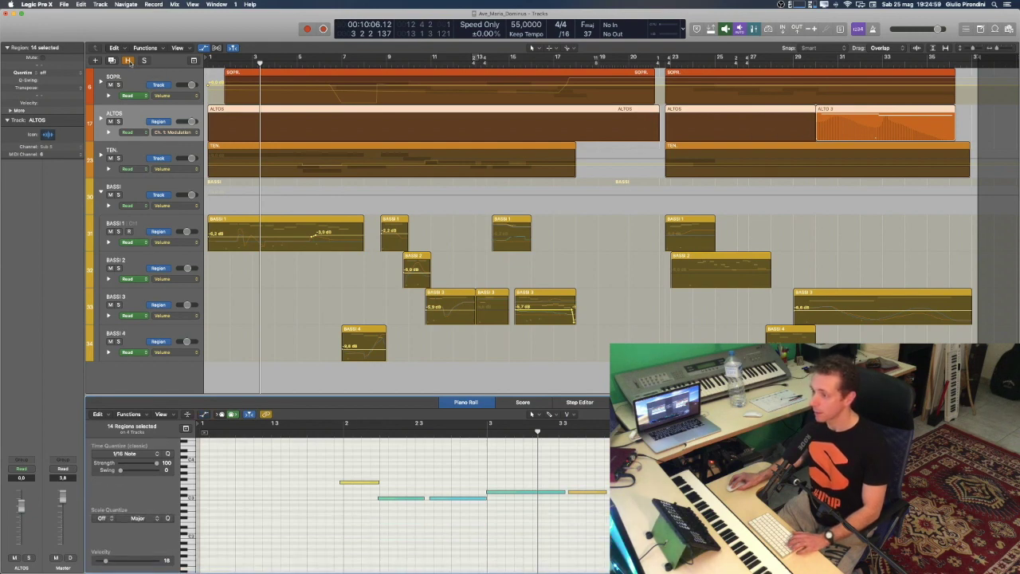
Step: Hide the track automation and select all regions, showing their notes and expression curves in a taller Piano Roll
{"action": "left_click", "coordinate": [239, 293]}
{"action": "key", "text": "a"}
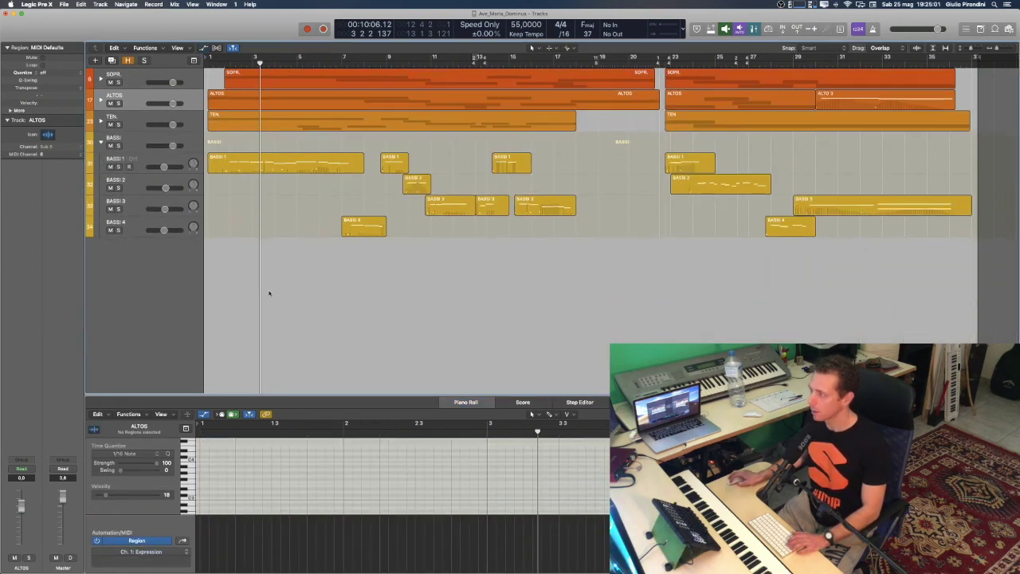
{"action": "key", "text": "super+a"}
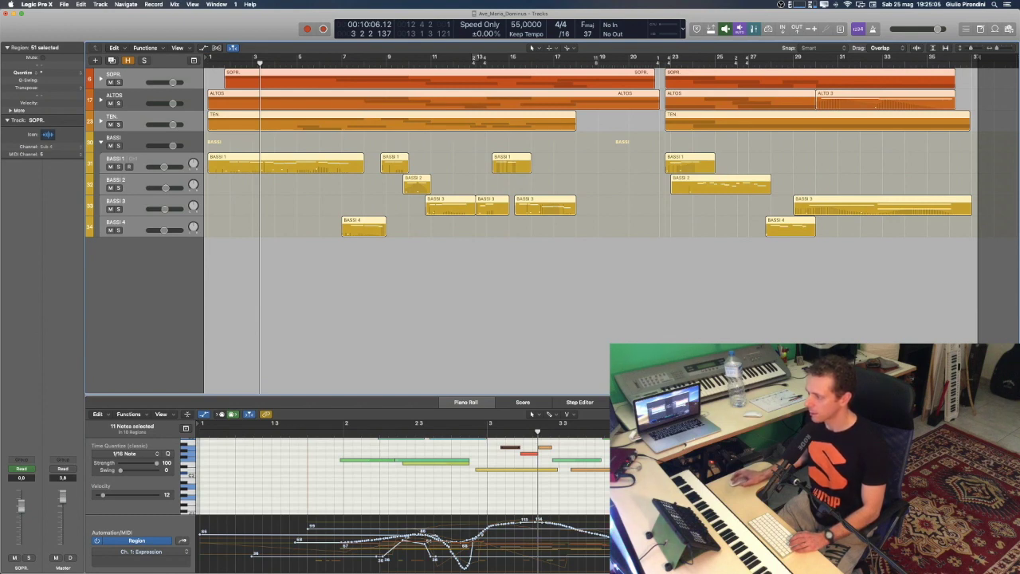
{"action": "left_click_drag", "start_coordinate": [617, 396], "coordinate": [617, 245]}
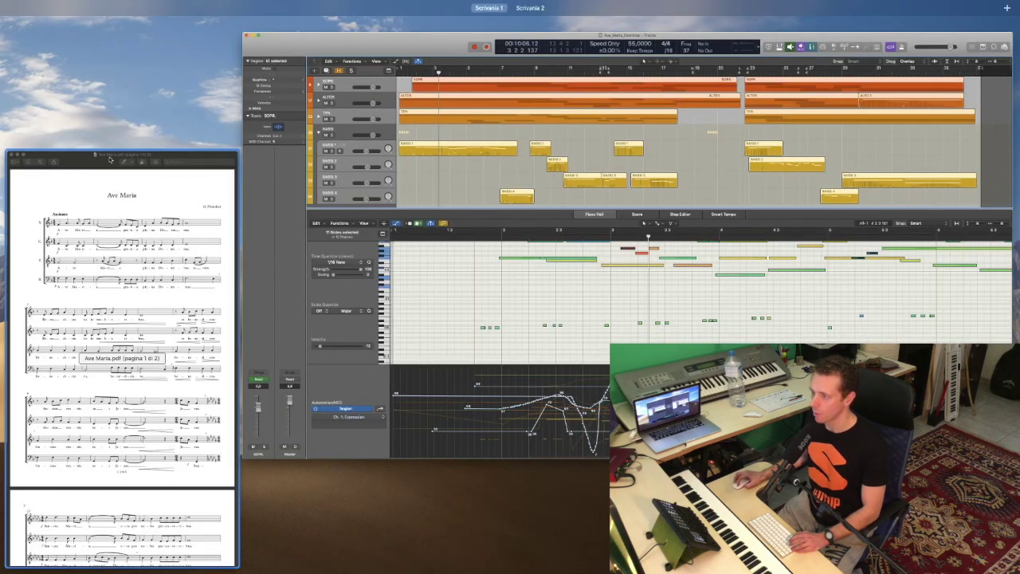
Step: Play the project from the beginning and follow it in the Ave Maria.pdf score alongside, moving on to the second page
{"action": "left_click", "coordinate": [108, 172]}
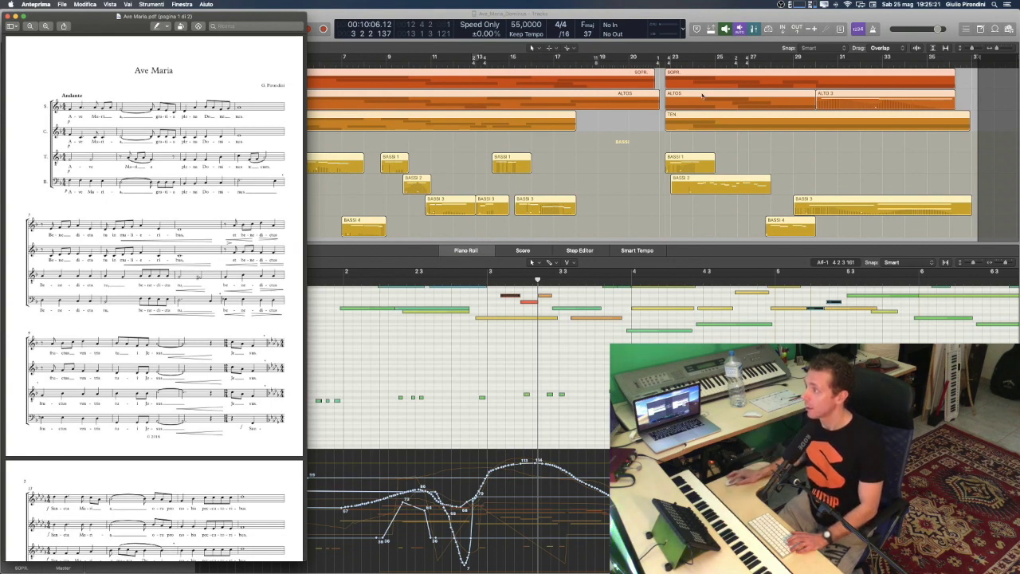
{"action": "left_click", "coordinate": [711, 16]}
{"action": "key", "text": "Return"}
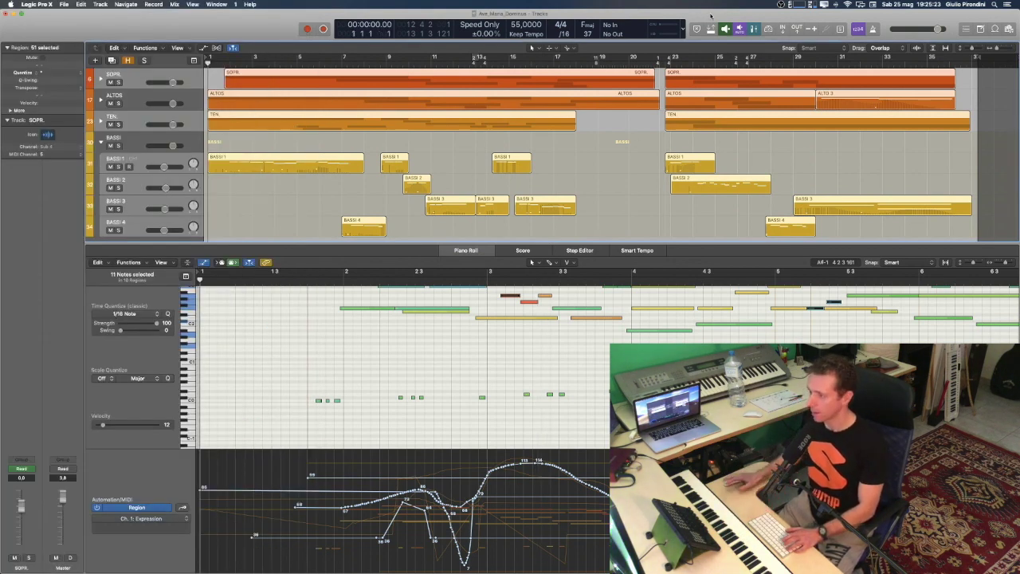
{"action": "key", "text": "space"}
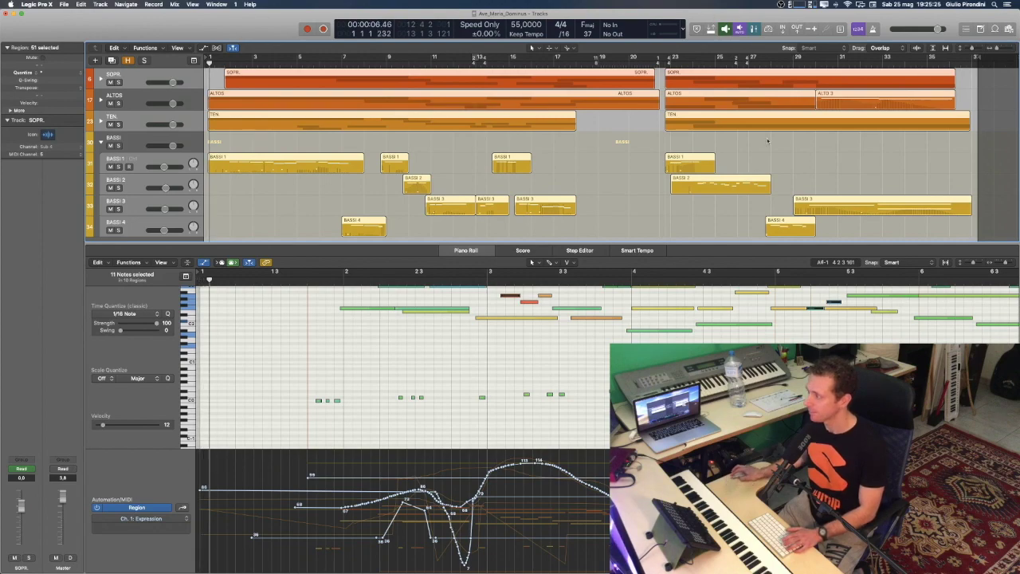
{"action": "key", "text": "ctrl+Up"}
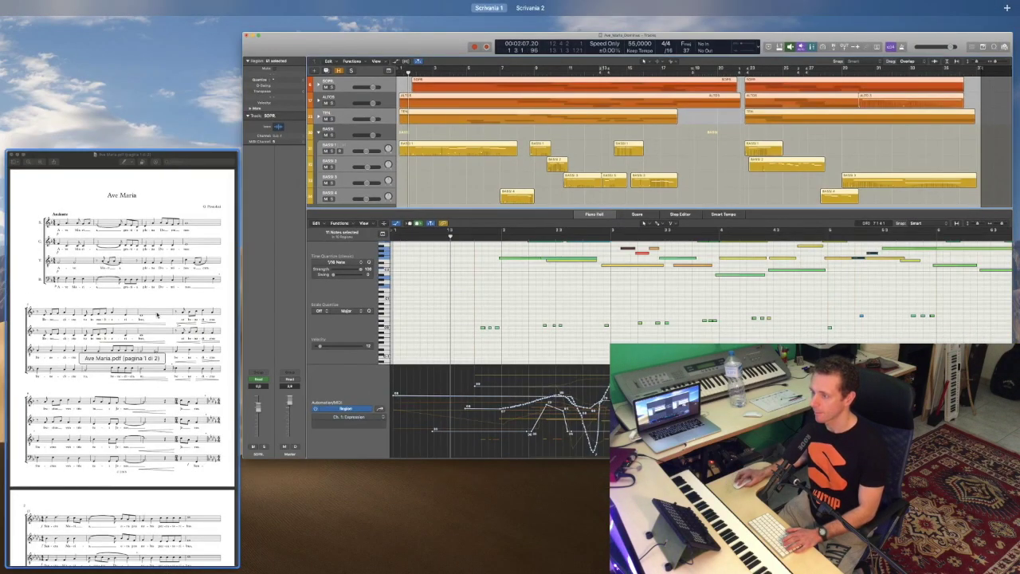
{"action": "left_click", "coordinate": [121, 350]}
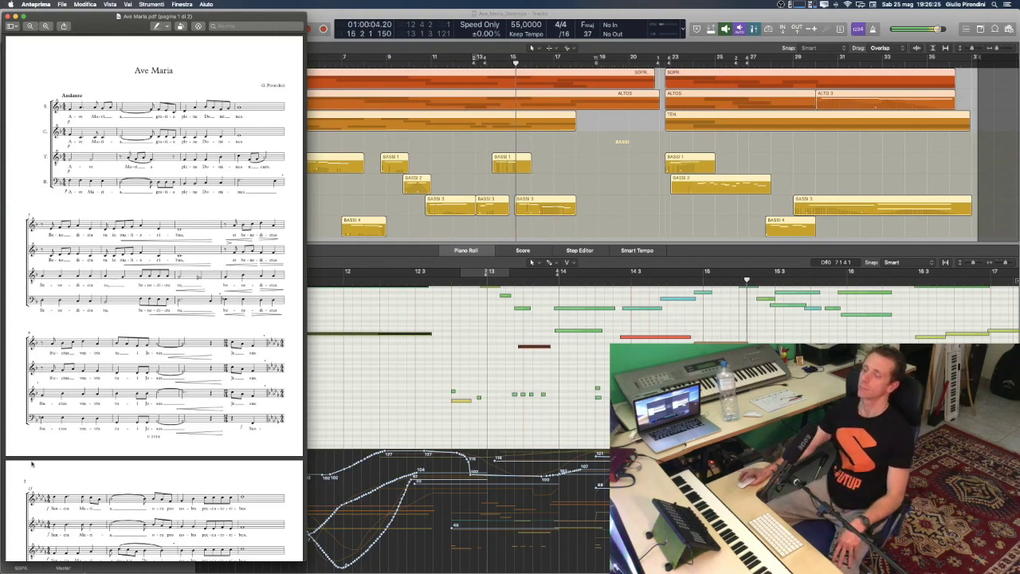
{"action": "scroll", "coordinate": [104, 404], "scroll_direction": "down", "scroll_amount": 10}
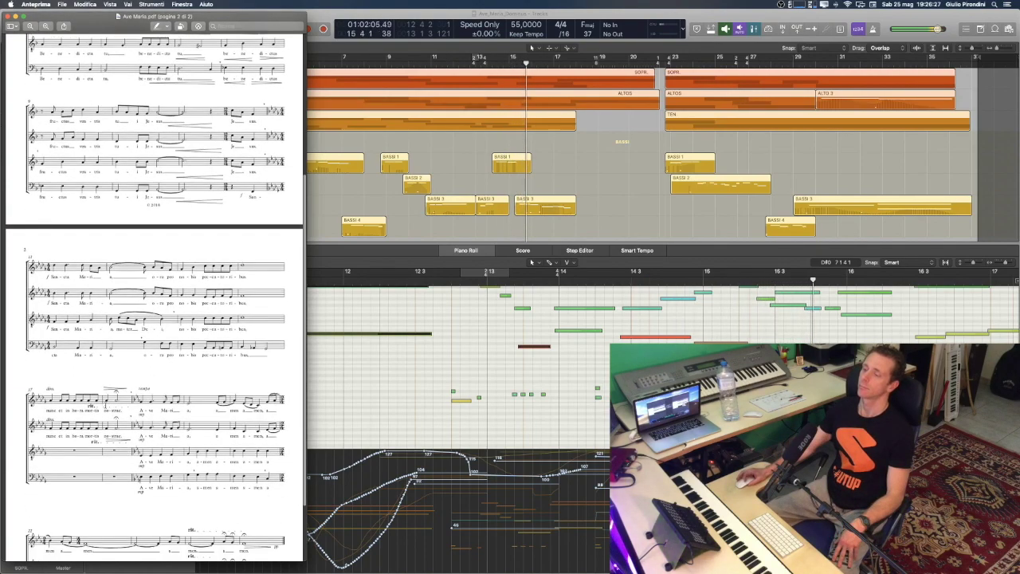
{"action": "scroll", "coordinate": [104, 405], "scroll_direction": "up", "scroll_amount": 2}
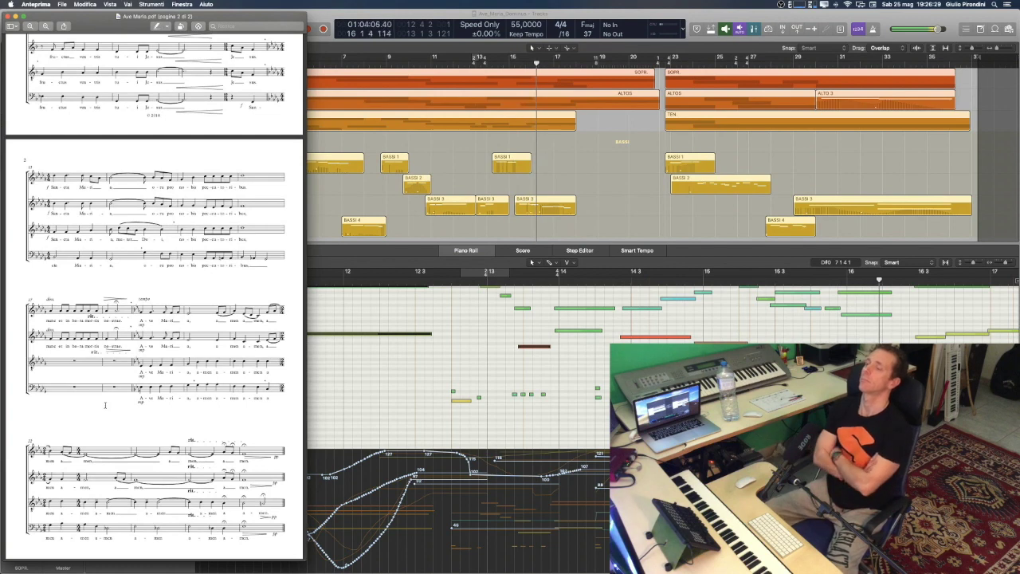